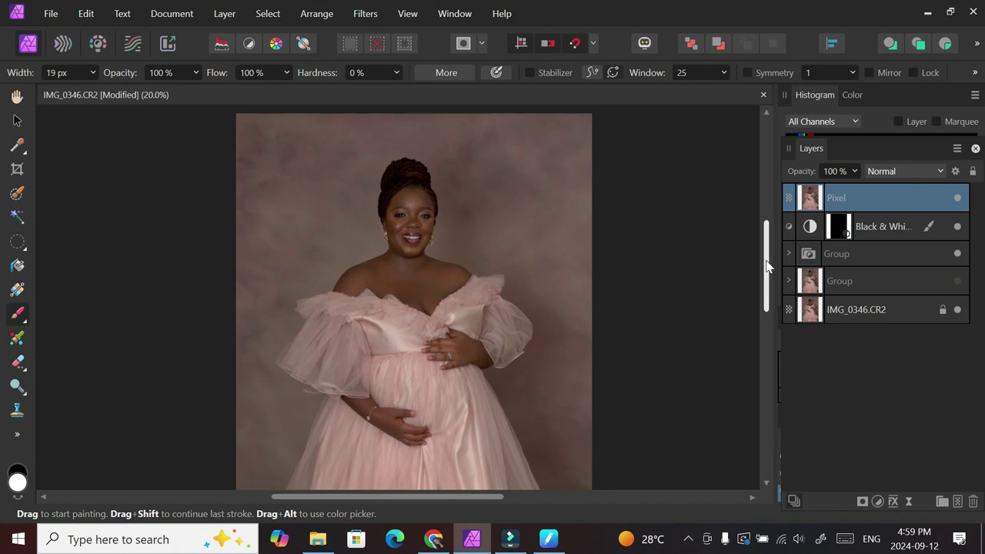
- Place the purple daisy photo from the Downloads folder as a new layer and move it over the portrait
{"action": "key", "text": "ctrl+minus"}
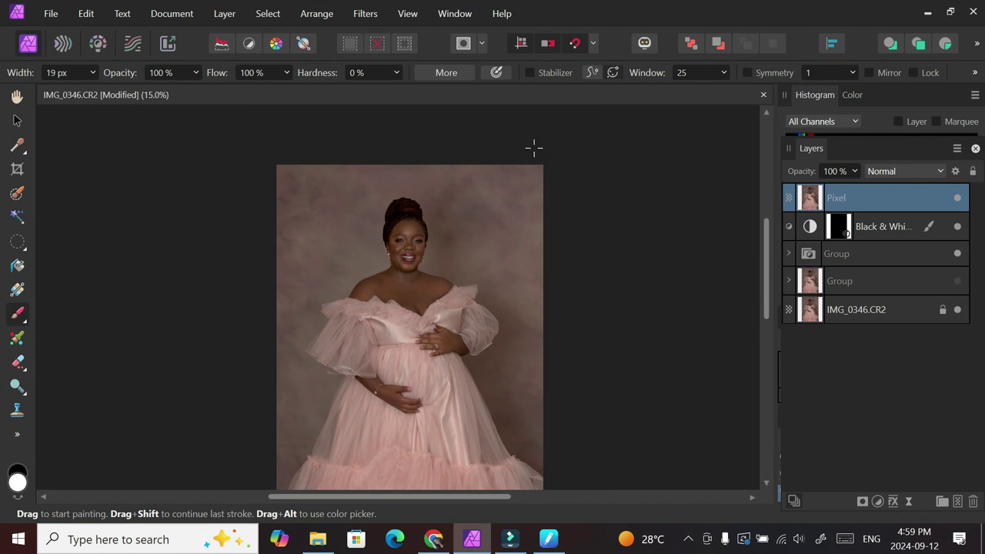
{"action": "mouse_move", "coordinate": [768, 269]}
{"action": "left_mouse_down"}
{"action": "mouse_move", "coordinate": [773, 333]}
{"action": "mouse_move", "coordinate": [772, 280]}
{"action": "left_mouse_up"}
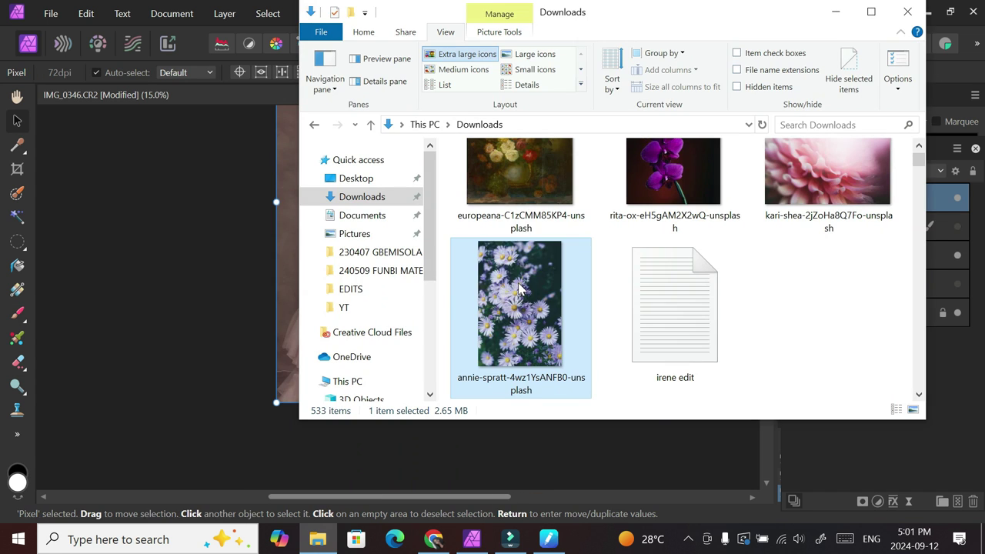
{"action": "left_click_drag", "start_coordinate": [520, 303], "coordinate": [220, 229]}
{"action": "left_click_drag", "start_coordinate": [279, 159], "coordinate": [281, 164]}
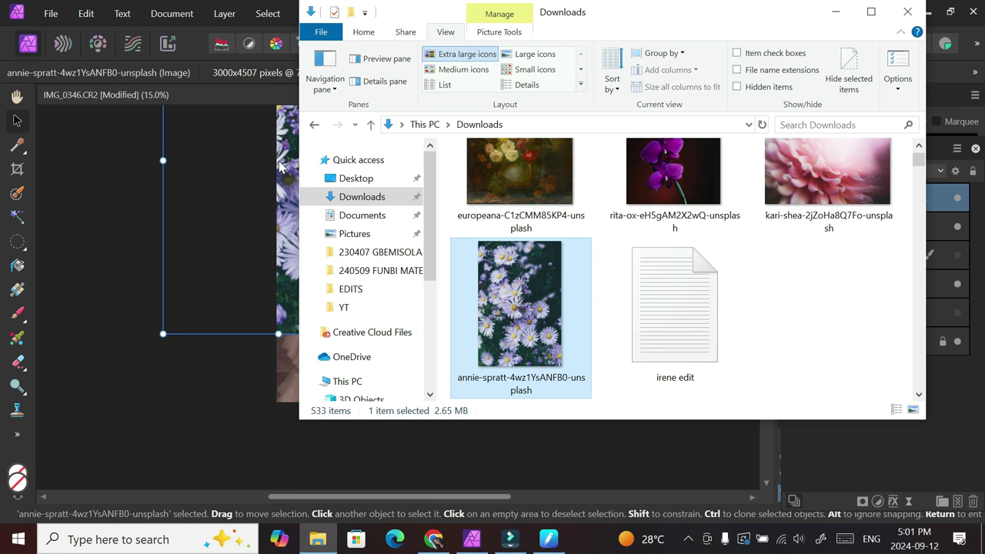
{"action": "left_click", "coordinate": [835, 12]}
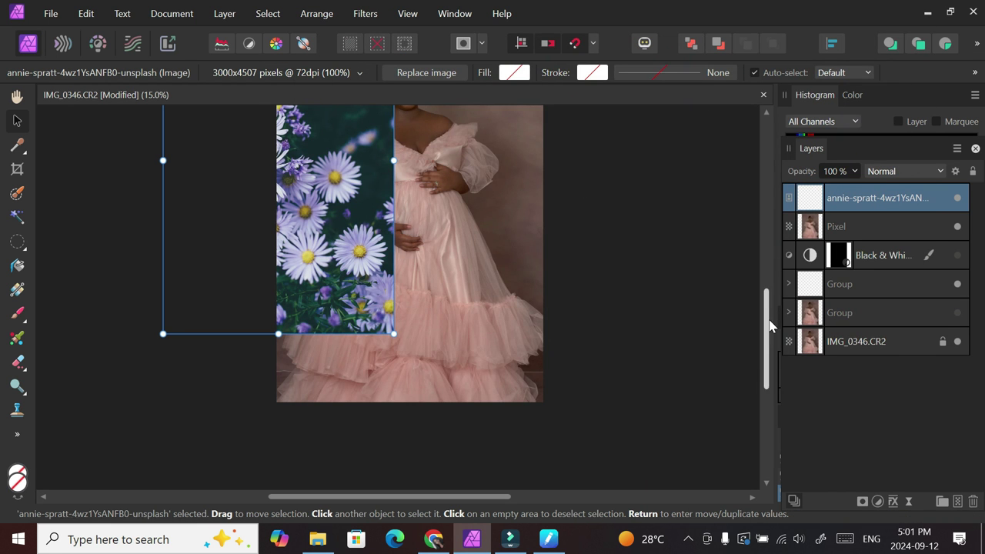
{"action": "left_click_drag", "start_coordinate": [770, 330], "coordinate": [772, 290]}
{"action": "left_click_drag", "start_coordinate": [358, 313], "coordinate": [477, 361]}
{"action": "key", "text": "ctrl+minus"}
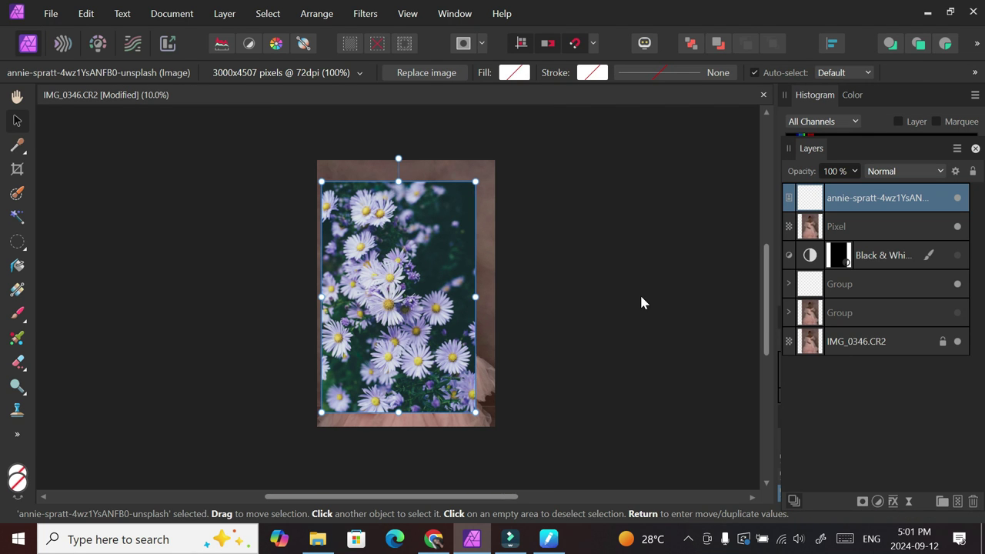
- Turn the daisy image upside down, enlarge it to about 164%, and reposition it to cover the whole portrait
{"action": "left_click_drag", "start_coordinate": [475, 182], "coordinate": [281, 464]}
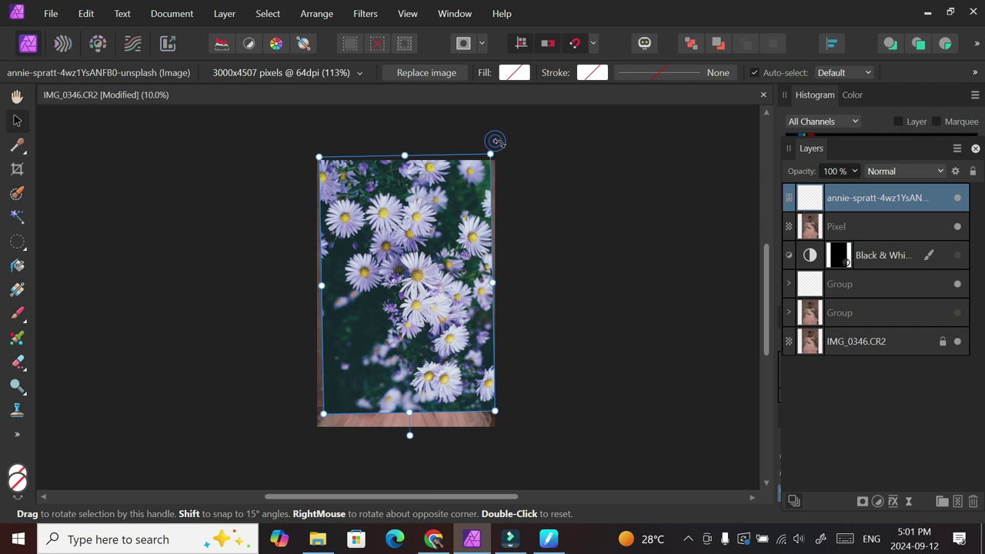
{"action": "left_click_drag", "start_coordinate": [497, 144], "coordinate": [500, 143]}
{"action": "left_click_drag", "start_coordinate": [492, 412], "coordinate": [527, 464]}
{"action": "left_click_drag", "start_coordinate": [320, 156], "coordinate": [294, 115]}
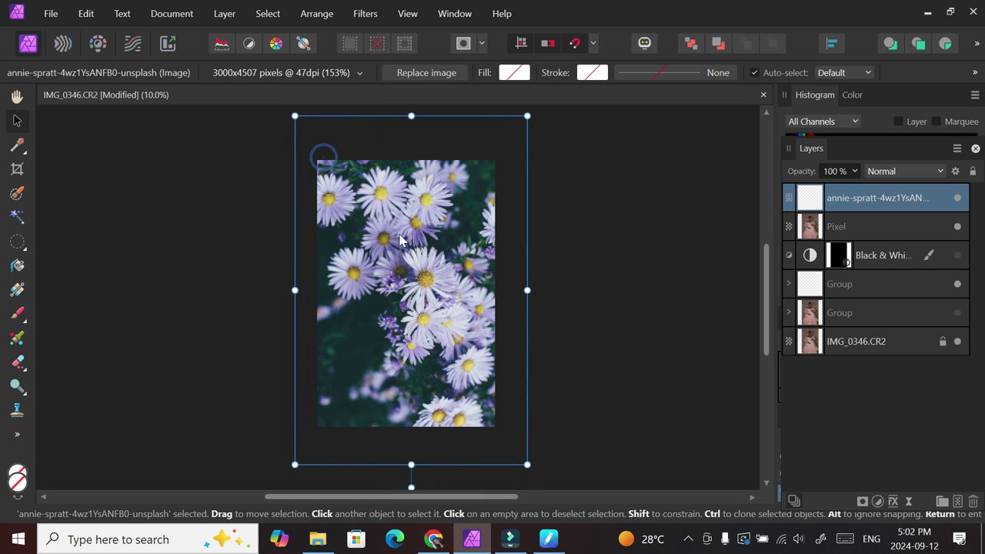
{"action": "left_click_drag", "start_coordinate": [433, 315], "coordinate": [416, 293]}
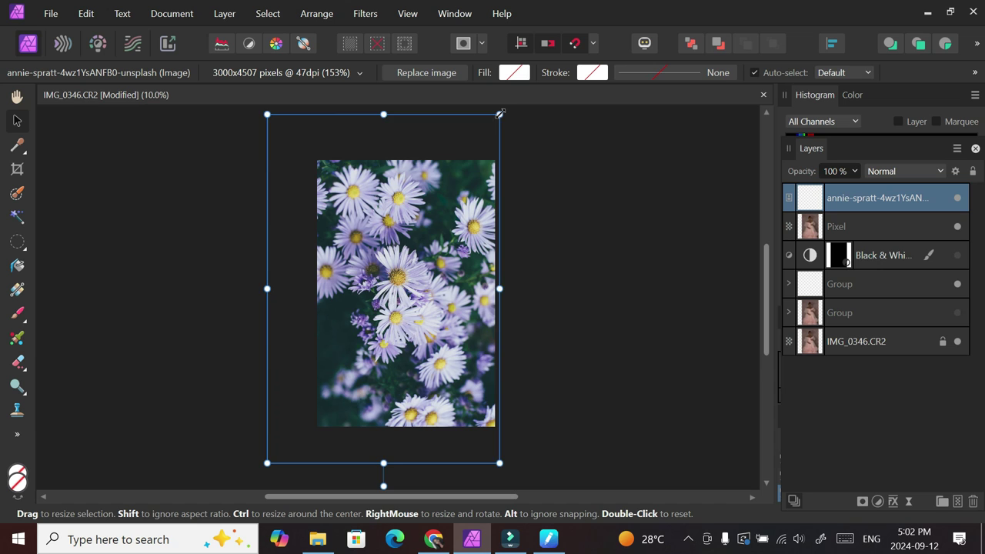
{"action": "left_click_drag", "start_coordinate": [499, 112], "coordinate": [514, 92]}
{"action": "left_click_drag", "start_coordinate": [441, 243], "coordinate": [427, 283]}
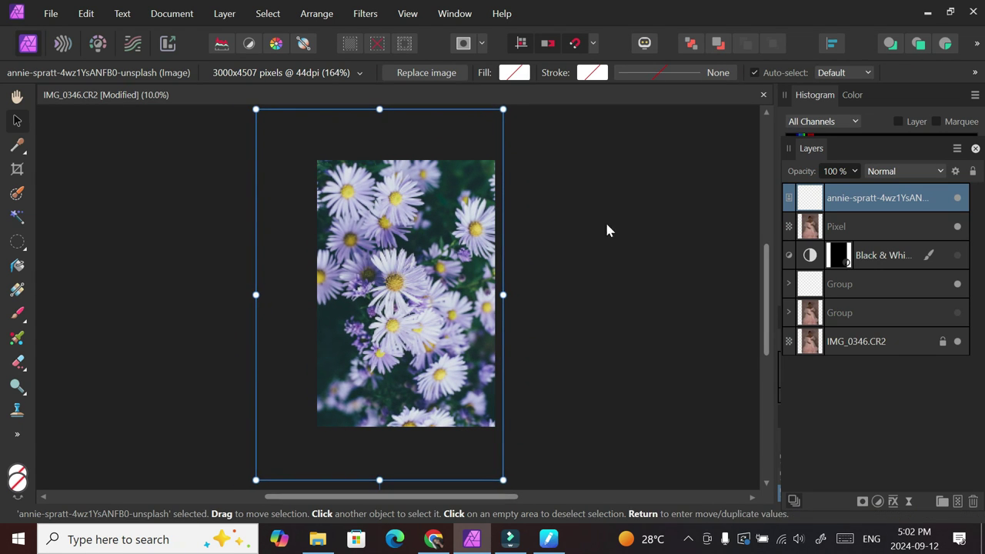
- Set the daisy layer's blend mode to Soft Light
{"action": "left_click", "coordinate": [632, 244]}
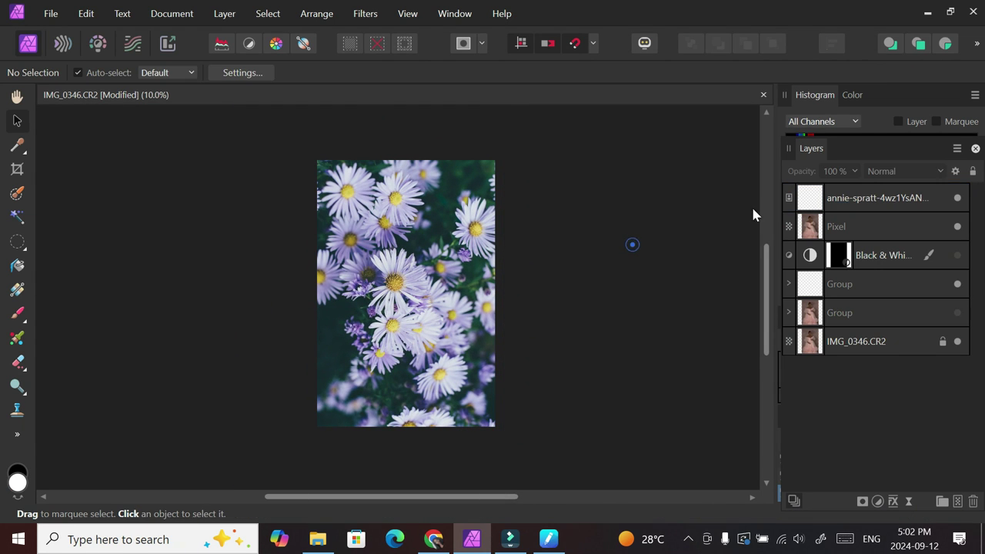
{"action": "left_click", "coordinate": [912, 192]}
{"action": "left_click", "coordinate": [934, 171]}
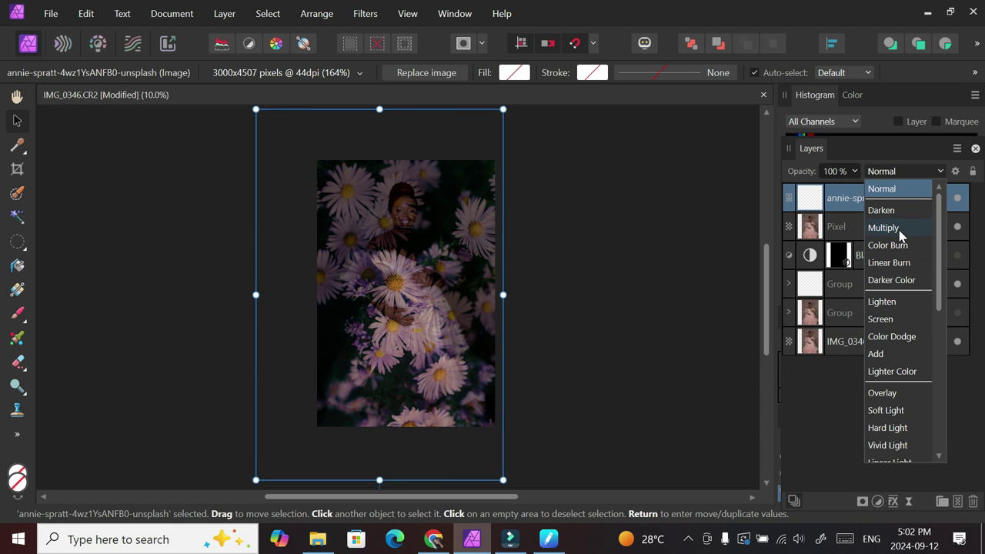
{"action": "left_click", "coordinate": [885, 410]}
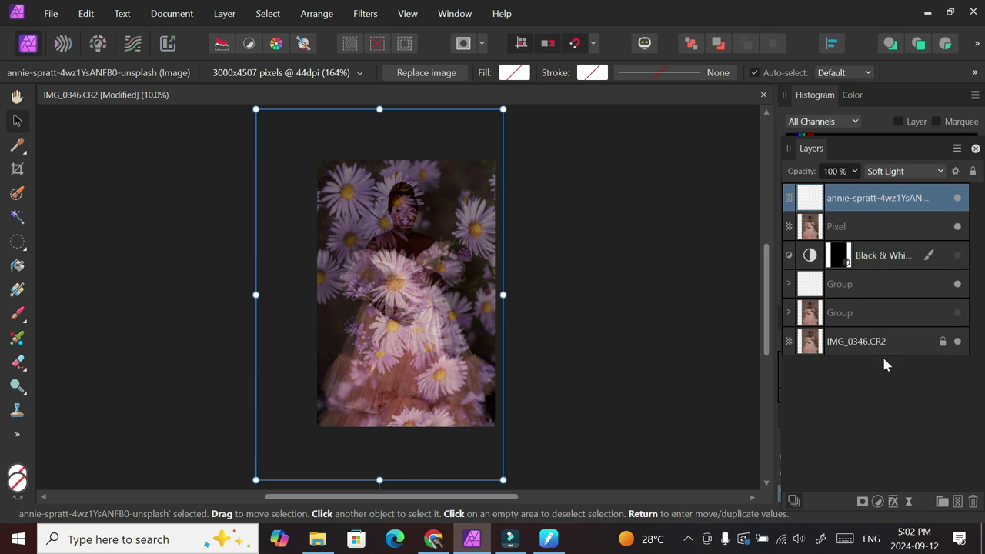
{"action": "left_click", "coordinate": [666, 287]}
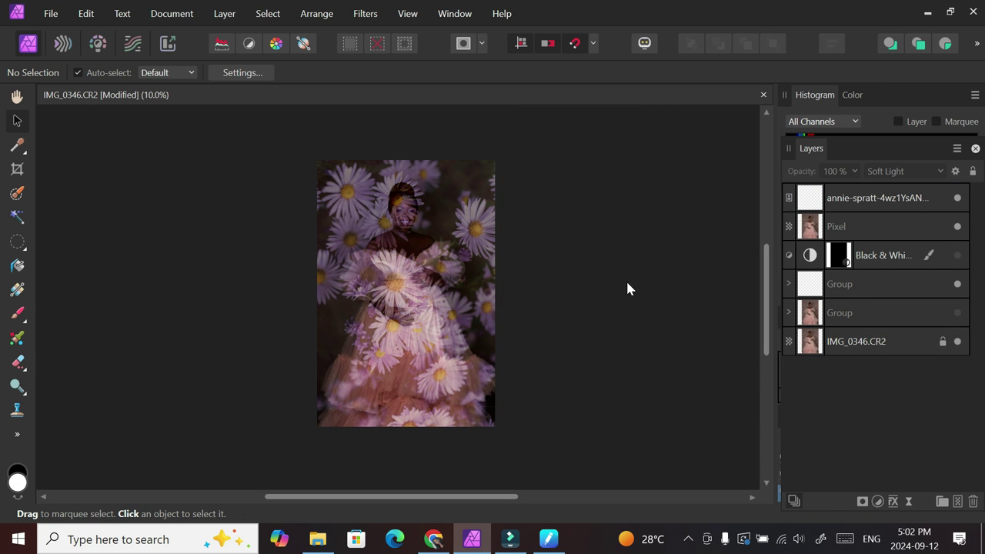
- Set the daisy layer's opacity to 44%
{"action": "left_click", "coordinate": [854, 198]}
{"action": "left_click", "coordinate": [853, 175]}
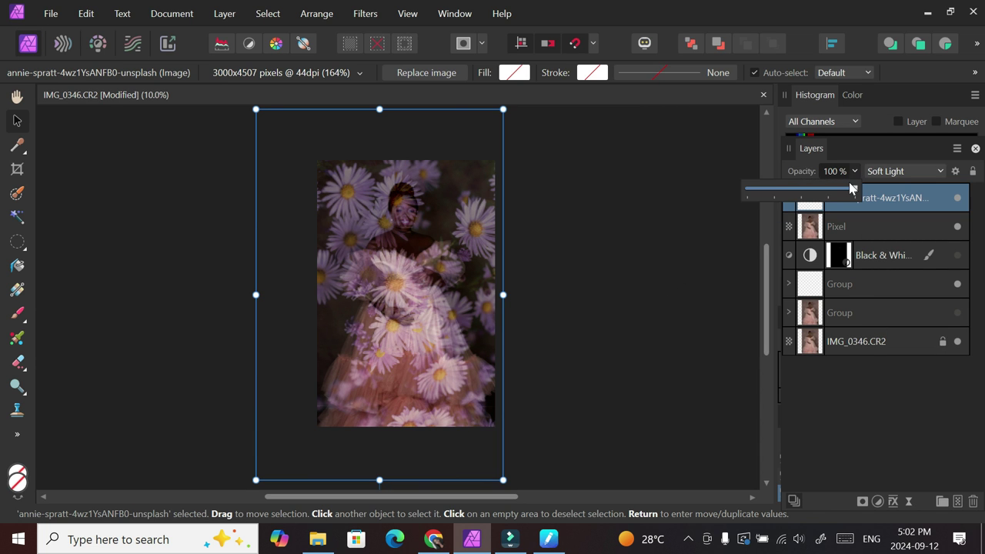
{"action": "left_click", "coordinate": [805, 190]}
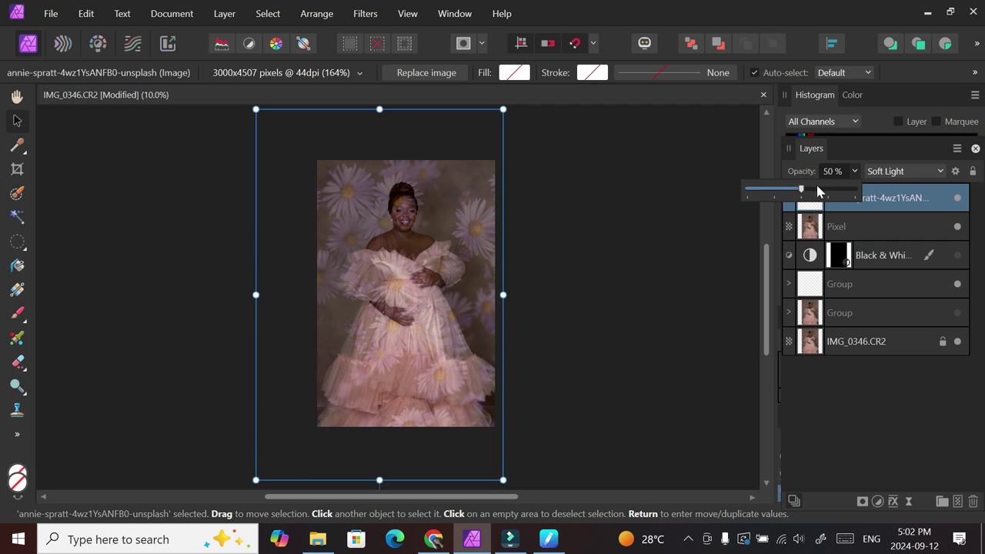
{"action": "left_click", "coordinate": [793, 190]}
{"action": "left_click_drag", "start_coordinate": [796, 191], "coordinate": [800, 191]}
{"action": "left_click", "coordinate": [714, 265]}
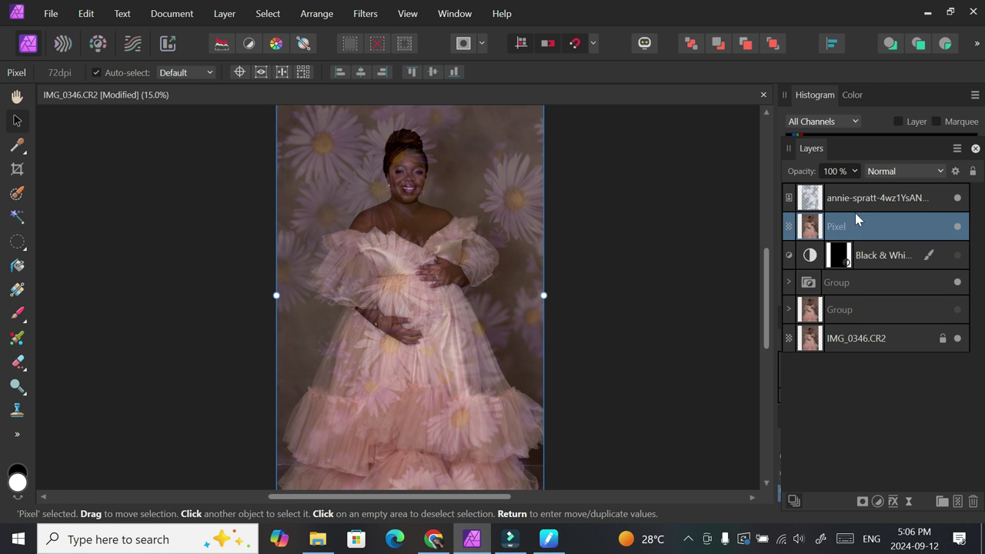
- Add a mask to the daisy layer and paint black over the woman's face, neck and shoulders with a 415 px brush
{"action": "left_click", "coordinate": [856, 199]}
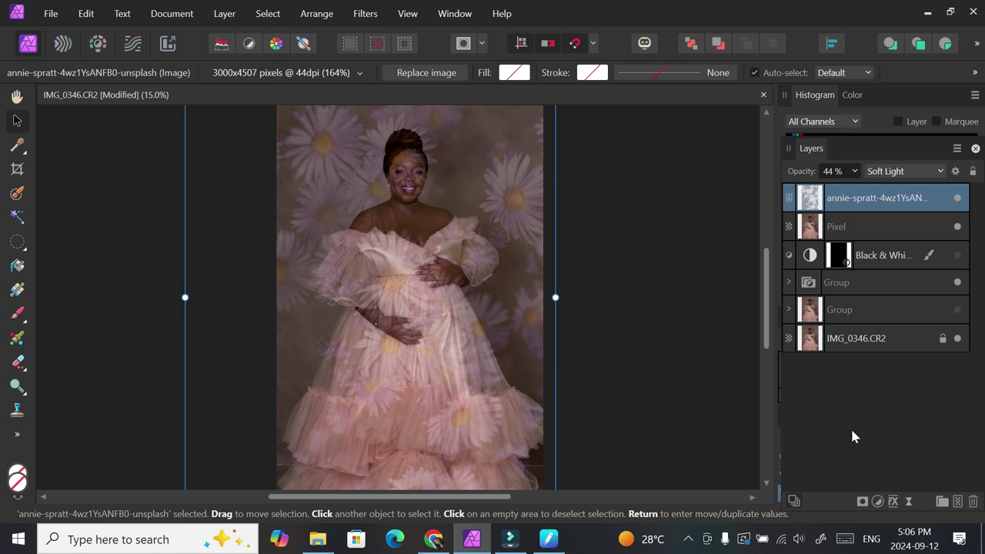
{"action": "left_click", "coordinate": [863, 503]}
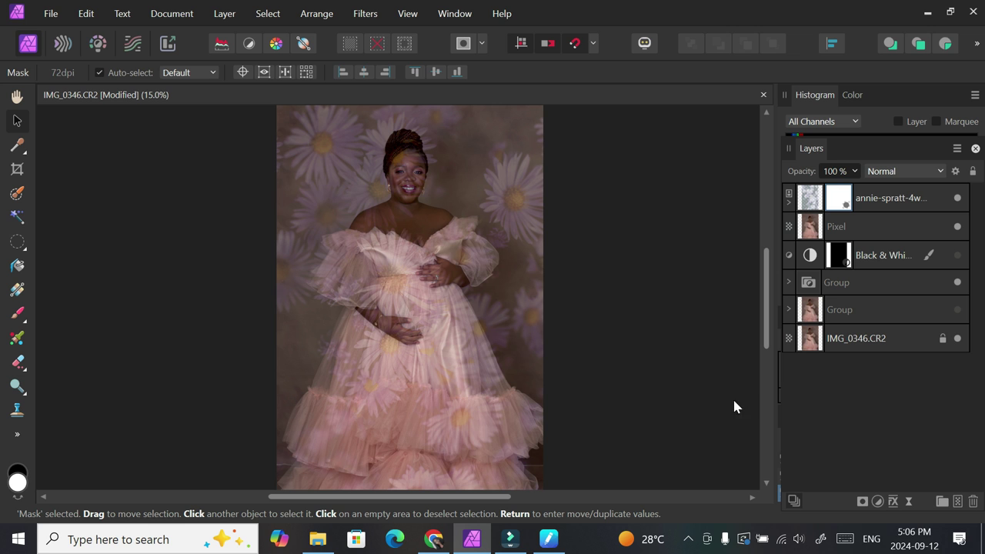
{"action": "left_click", "coordinate": [17, 313]}
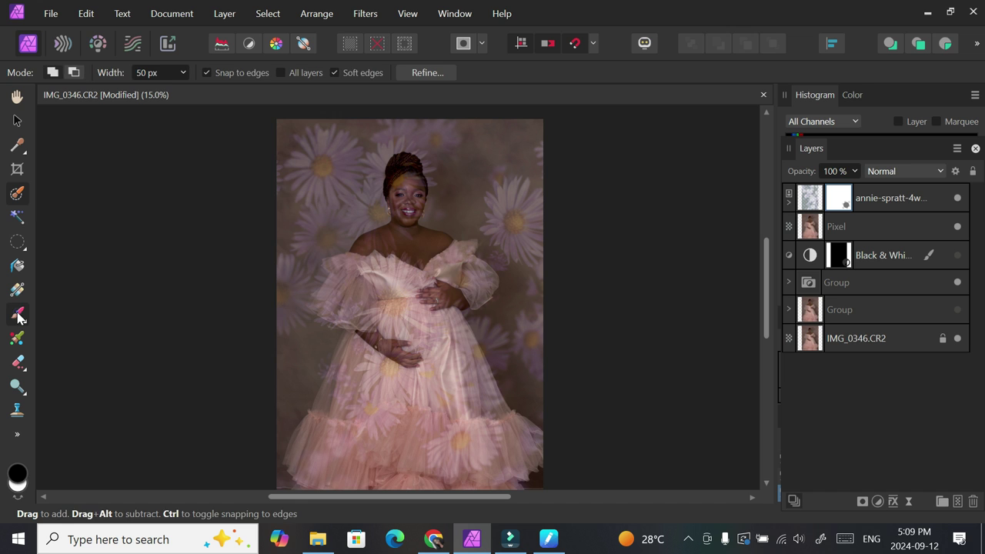
{"action": "left_click", "coordinate": [17, 313]}
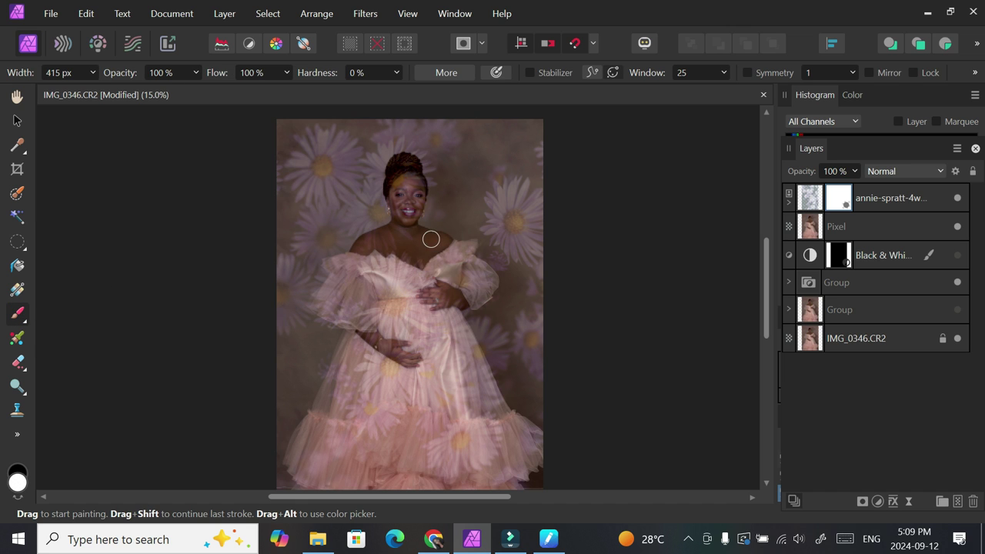
{"action": "left_click_drag", "start_coordinate": [407, 196], "coordinate": [405, 185]}
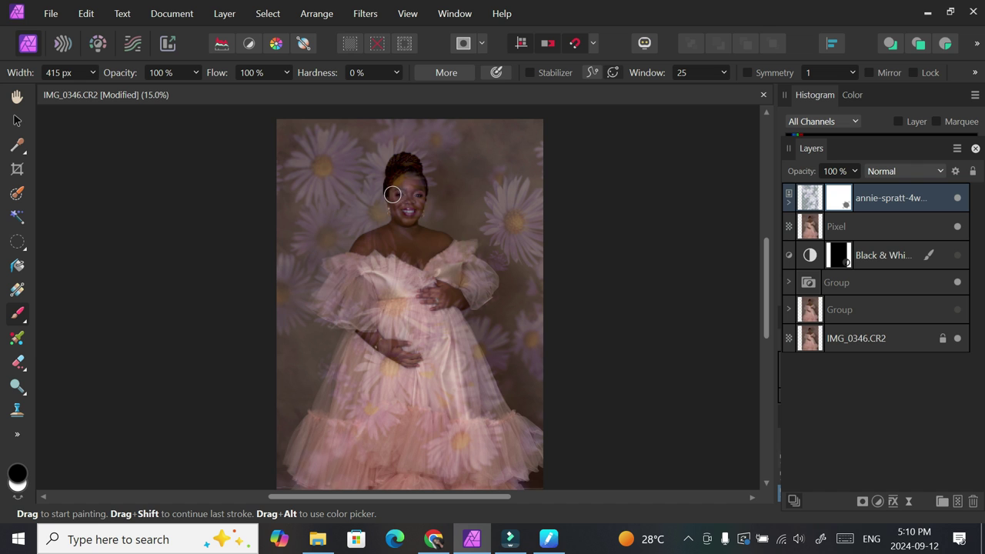
{"action": "mouse_move", "coordinate": [397, 179]}
{"action": "left_mouse_down"}
{"action": "mouse_move", "coordinate": [400, 225]}
{"action": "mouse_move", "coordinate": [403, 162]}
{"action": "mouse_move", "coordinate": [416, 196]}
{"action": "mouse_move", "coordinate": [411, 212]}
{"action": "mouse_move", "coordinate": [396, 202]}
{"action": "mouse_move", "coordinate": [410, 228]}
{"action": "mouse_move", "coordinate": [354, 262]}
{"action": "mouse_move", "coordinate": [370, 244]}
{"action": "mouse_move", "coordinate": [402, 240]}
{"action": "mouse_move", "coordinate": [397, 261]}
{"action": "mouse_move", "coordinate": [388, 246]}
{"action": "mouse_move", "coordinate": [436, 245]}
{"action": "mouse_move", "coordinate": [410, 214]}
{"action": "mouse_move", "coordinate": [419, 249]}
{"action": "mouse_move", "coordinate": [429, 251]}
{"action": "mouse_move", "coordinate": [420, 239]}
{"action": "mouse_move", "coordinate": [440, 256]}
{"action": "left_mouse_up"}
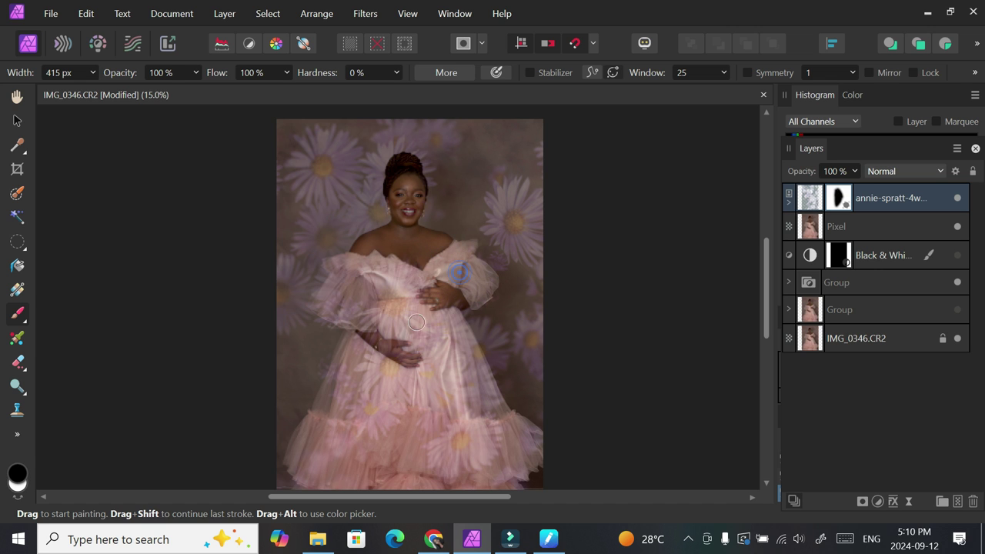
- Enlarge the brush to 959 px and mask the daisies off the woman's dress, arms and sleeves
{"action": "key", "text": "bracketright"}
{"action": "key", "text": "bracketright"}
{"action": "key", "text": "bracketright"}
{"action": "key", "text": "bracketright"}
{"action": "key", "text": "bracketright"}
{"action": "key", "text": "bracketright"}
{"action": "mouse_move", "coordinate": [407, 263]}
{"action": "left_mouse_down"}
{"action": "mouse_move", "coordinate": [387, 299]}
{"action": "mouse_move", "coordinate": [396, 334]}
{"action": "mouse_move", "coordinate": [409, 323]}
{"action": "mouse_move", "coordinate": [409, 341]}
{"action": "mouse_move", "coordinate": [397, 327]}
{"action": "mouse_move", "coordinate": [386, 337]}
{"action": "mouse_move", "coordinate": [390, 309]}
{"action": "mouse_move", "coordinate": [304, 485]}
{"action": "mouse_move", "coordinate": [341, 516]}
{"action": "mouse_move", "coordinate": [376, 489]}
{"action": "mouse_move", "coordinate": [430, 368]}
{"action": "mouse_move", "coordinate": [451, 374]}
{"action": "mouse_move", "coordinate": [467, 412]}
{"action": "mouse_move", "coordinate": [490, 426]}
{"action": "mouse_move", "coordinate": [433, 304]}
{"action": "mouse_move", "coordinate": [535, 481]}
{"action": "left_mouse_up"}
{"action": "key", "text": "ctrl+minus"}
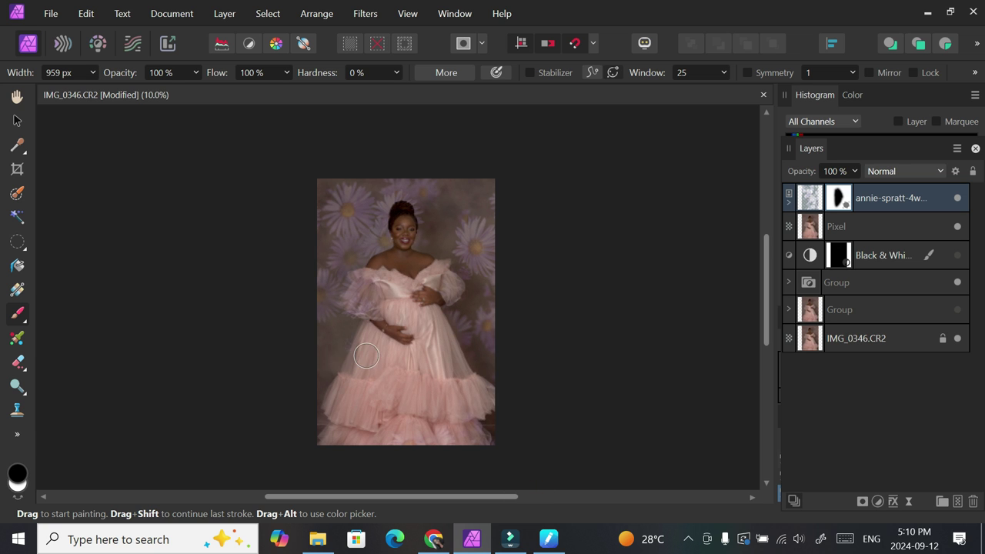
{"action": "mouse_move", "coordinate": [400, 407]}
{"action": "left_mouse_down"}
{"action": "mouse_move", "coordinate": [361, 285]}
{"action": "mouse_move", "coordinate": [359, 302]}
{"action": "mouse_move", "coordinate": [391, 321]}
{"action": "mouse_move", "coordinate": [381, 316]}
{"action": "mouse_move", "coordinate": [387, 340]}
{"action": "mouse_move", "coordinate": [375, 346]}
{"action": "mouse_move", "coordinate": [376, 325]}
{"action": "mouse_move", "coordinate": [362, 357]}
{"action": "mouse_move", "coordinate": [364, 349]}
{"action": "mouse_move", "coordinate": [339, 432]}
{"action": "mouse_move", "coordinate": [370, 407]}
{"action": "mouse_move", "coordinate": [480, 448]}
{"action": "left_mouse_up"}
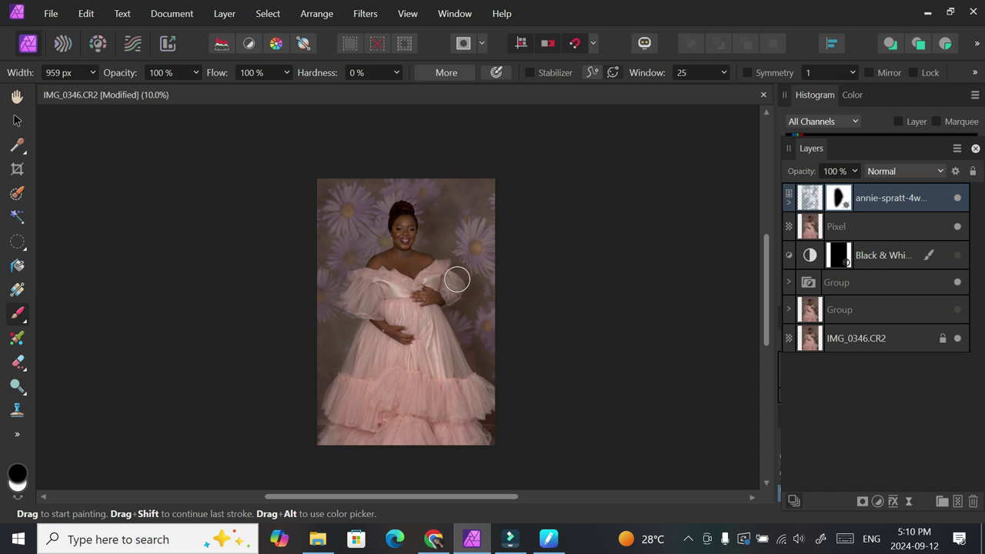
- Touch up the mask around both sleeves and arms, and reduce the brush width to 307 px
{"action": "scroll", "coordinate": [456, 279], "scroll_direction": "up", "scroll_amount": 2}
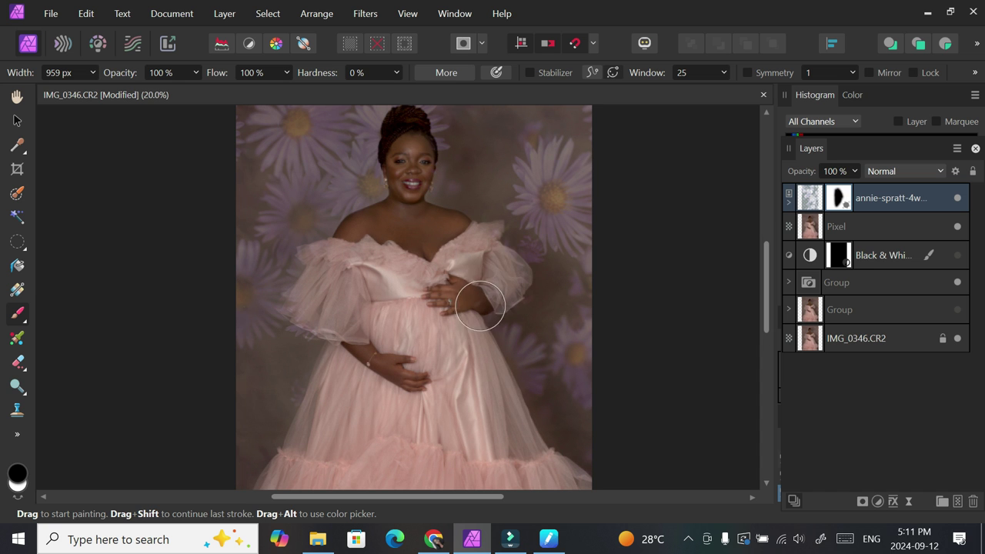
{"action": "mouse_move", "coordinate": [467, 300]}
{"action": "left_mouse_down"}
{"action": "mouse_move", "coordinate": [504, 279]}
{"action": "mouse_move", "coordinate": [481, 270]}
{"action": "left_mouse_up"}
{"action": "mouse_move", "coordinate": [354, 323]}
{"action": "left_mouse_down"}
{"action": "mouse_move", "coordinate": [336, 278]}
{"action": "mouse_move", "coordinate": [324, 307]}
{"action": "mouse_move", "coordinate": [309, 308]}
{"action": "mouse_move", "coordinate": [357, 299]}
{"action": "mouse_move", "coordinate": [385, 274]}
{"action": "mouse_move", "coordinate": [383, 260]}
{"action": "mouse_move", "coordinate": [354, 310]}
{"action": "mouse_move", "coordinate": [346, 306]}
{"action": "left_mouse_up"}
{"action": "key", "text": "bracketleft"}
{"action": "key", "text": "bracketleft"}
{"action": "key", "text": "bracketleft"}
{"action": "key", "text": "bracketleft"}
{"action": "key", "text": "bracketleft"}
{"action": "key", "text": "bracketleft"}
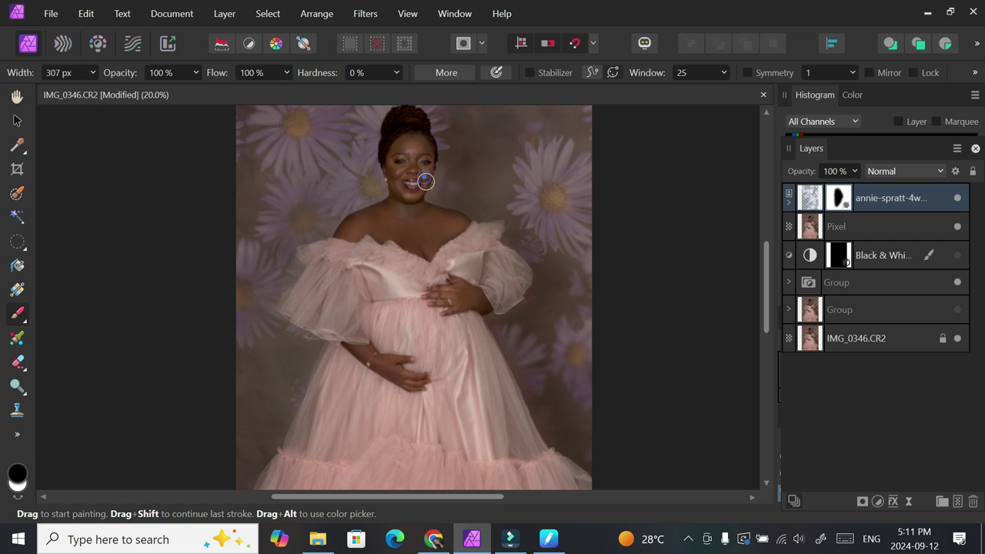
- Lower the opacity slightly on the masked daisy layer
{"action": "key", "text": "ctrl+minus"}
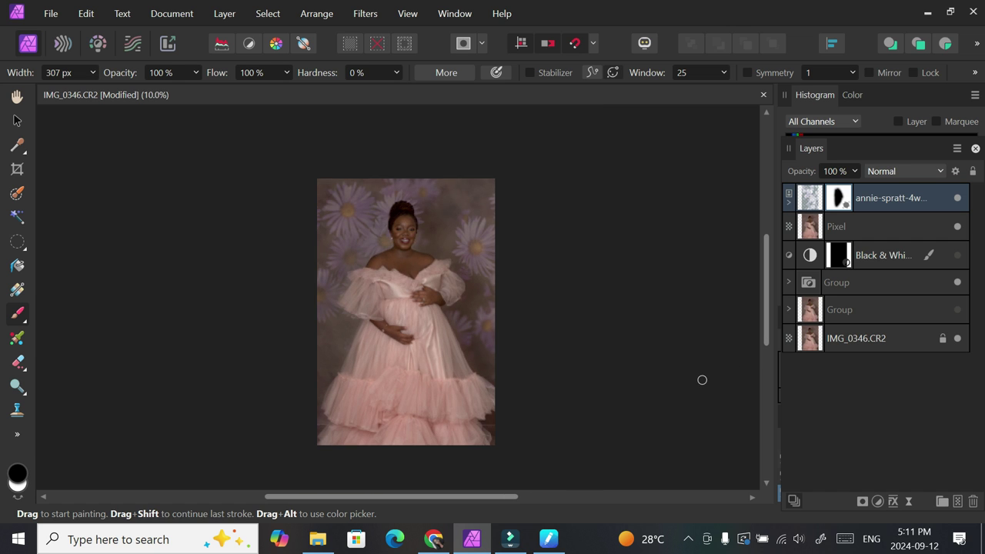
{"action": "left_click", "coordinate": [884, 201]}
{"action": "left_click", "coordinate": [854, 172]}
{"action": "mouse_move", "coordinate": [856, 191]}
{"action": "left_mouse_down"}
{"action": "mouse_move", "coordinate": [838, 200]}
{"action": "mouse_move", "coordinate": [870, 190]}
{"action": "mouse_move", "coordinate": [849, 196]}
{"action": "left_mouse_up"}
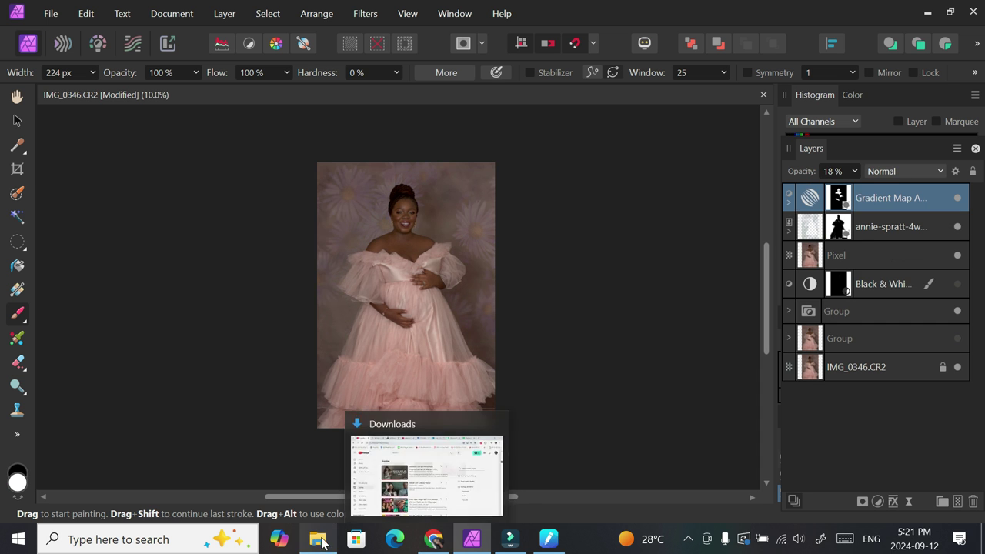
- Hide the Gradient Map adjustment and the masked daisy layer
{"action": "left_click", "coordinate": [322, 542]}
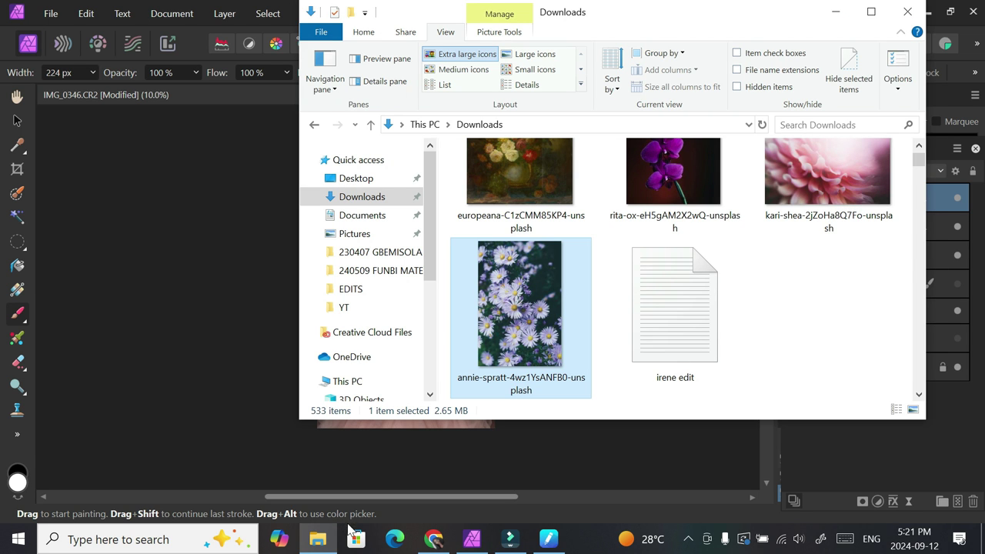
{"action": "left_click", "coordinate": [320, 540]}
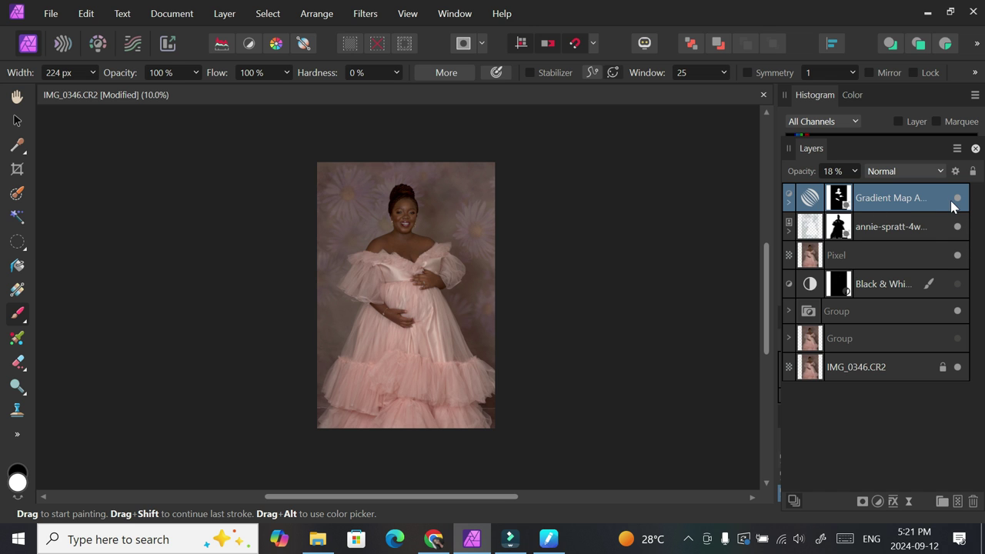
{"action": "left_click", "coordinate": [955, 200]}
{"action": "left_click", "coordinate": [957, 227]}
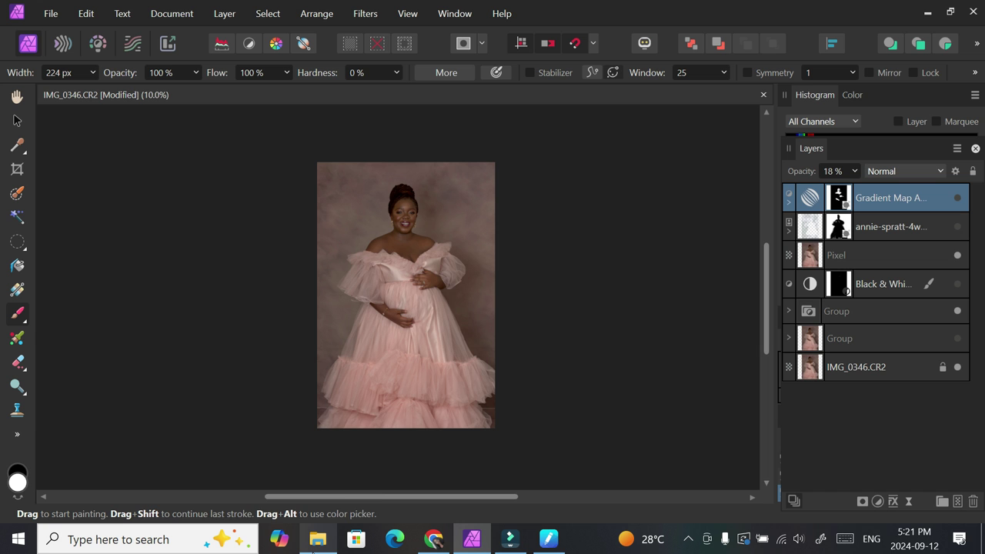
- Place the pink flower photo from the Downloads folder as a new layer and move it over the portrait's upper half
{"action": "left_click", "coordinate": [314, 542]}
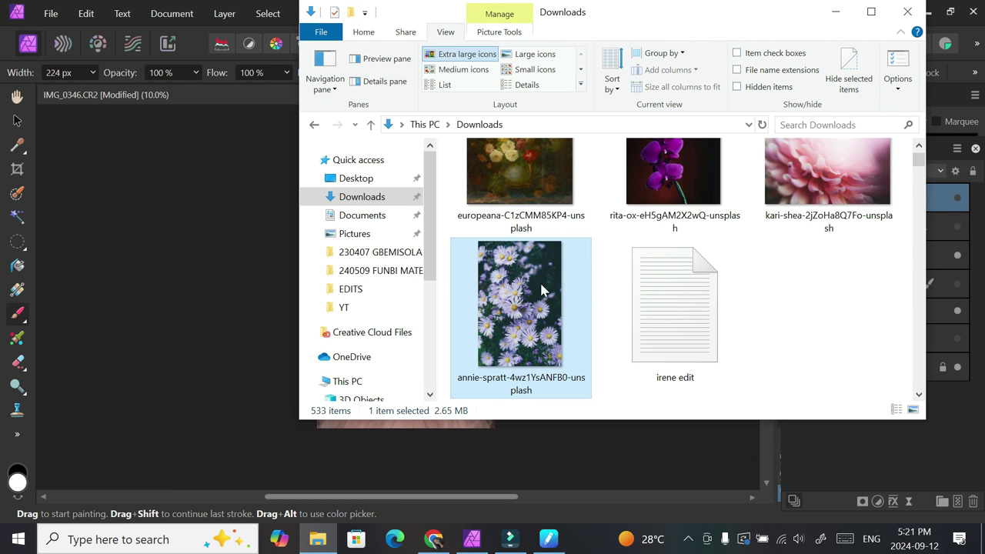
{"action": "left_click", "coordinate": [828, 185]}
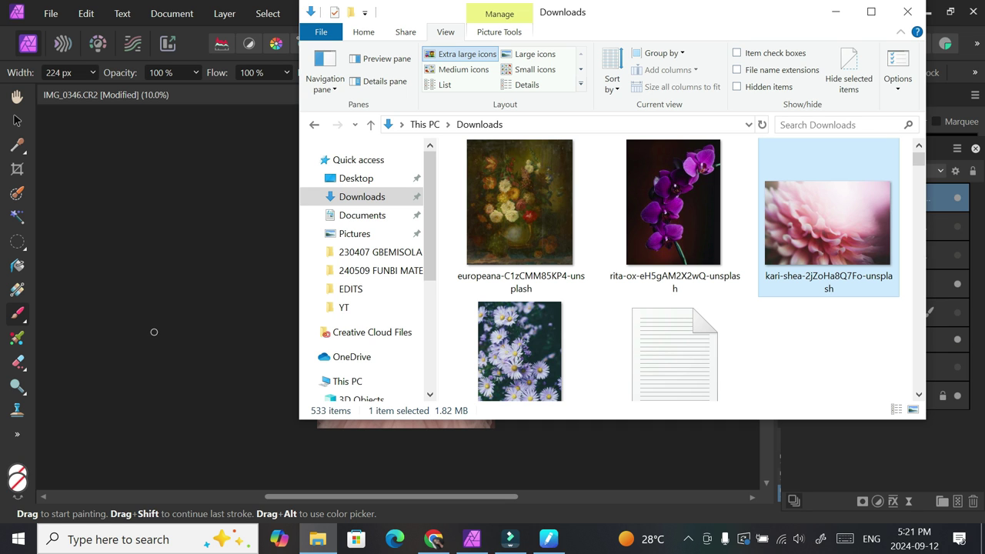
{"action": "left_click", "coordinate": [445, 505]}
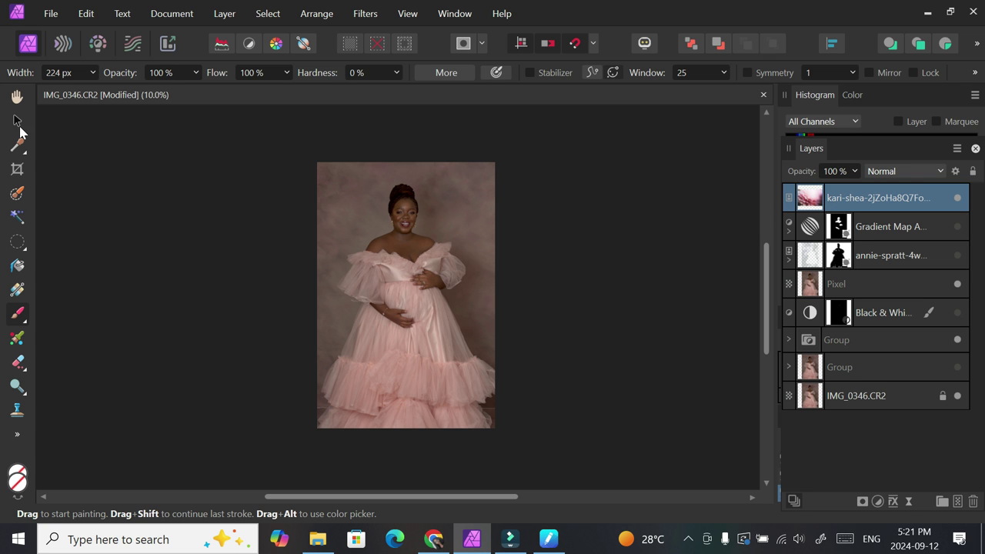
{"action": "left_click", "coordinate": [18, 123]}
{"action": "left_click_drag", "start_coordinate": [215, 331], "coordinate": [458, 232]}
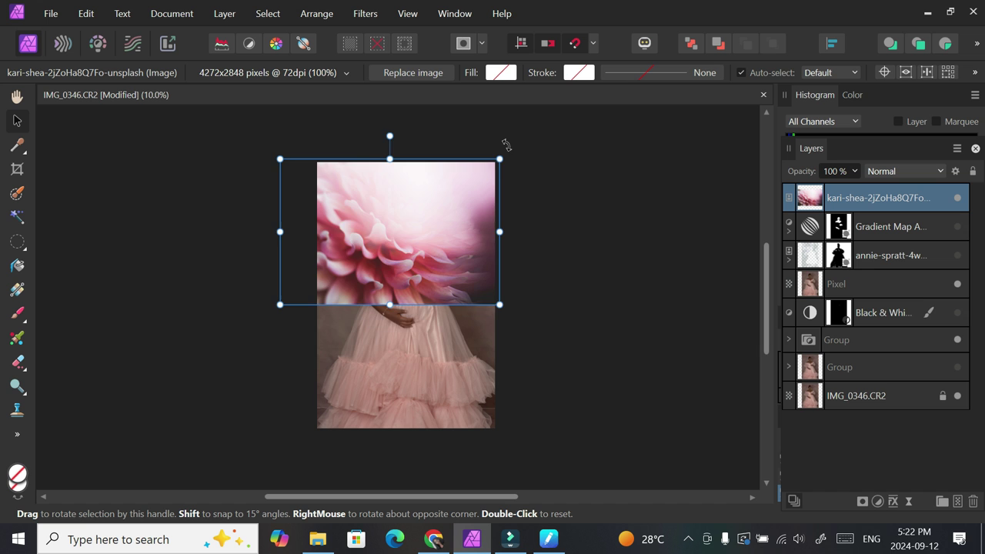
- Rotate the pink flower photo about 90° clockwise, enlarge it to 138%, and position it to cover the whole portrait
{"action": "left_click_drag", "start_coordinate": [504, 144], "coordinate": [493, 358]}
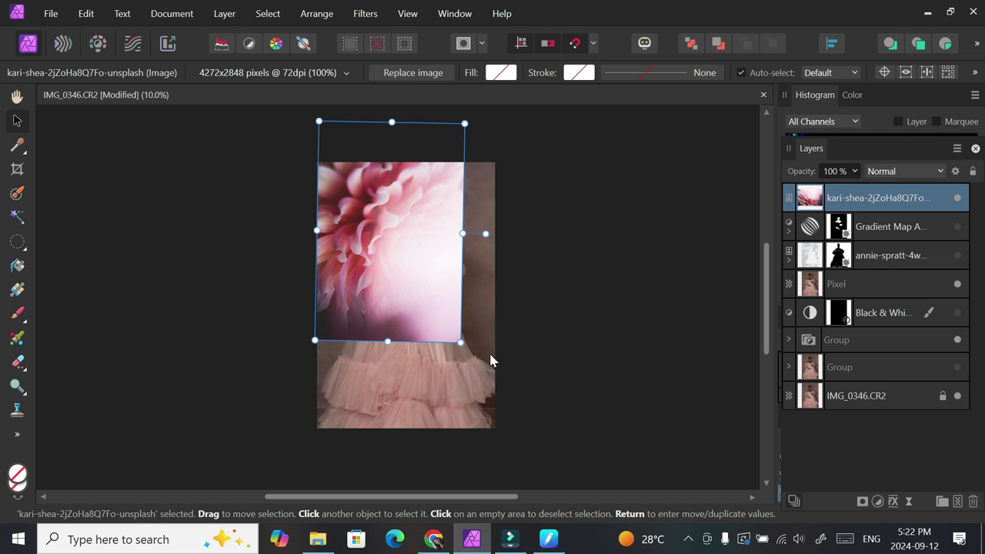
{"action": "left_click", "coordinate": [477, 116]}
{"action": "left_click_drag", "start_coordinate": [424, 259], "coordinate": [433, 306]}
{"action": "left_click_drag", "start_coordinate": [463, 385], "coordinate": [493, 438]}
{"action": "left_click_drag", "start_coordinate": [425, 336], "coordinate": [416, 317]}
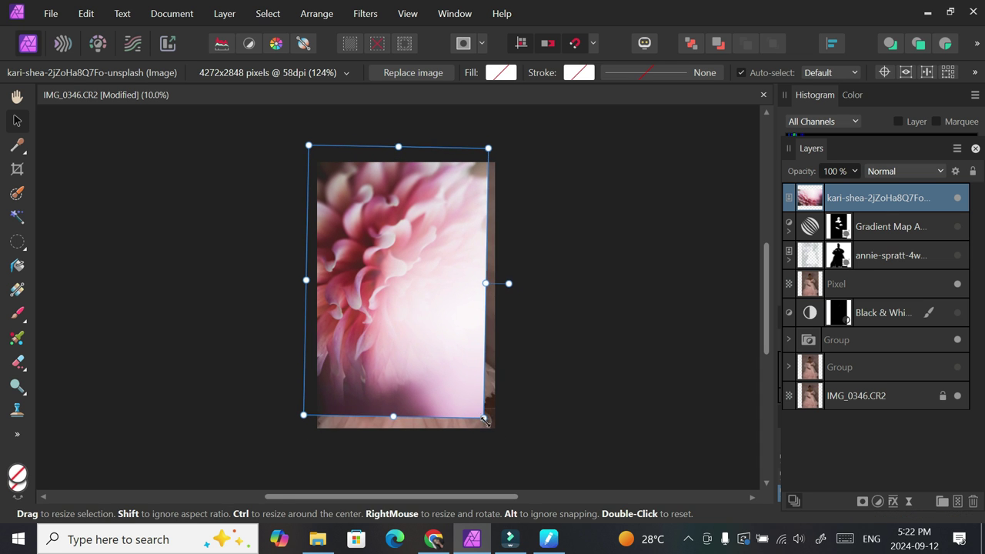
{"action": "left_click_drag", "start_coordinate": [484, 417], "coordinate": [505, 451]}
{"action": "mouse_move", "coordinate": [453, 384]}
{"action": "left_mouse_down"}
{"action": "mouse_move", "coordinate": [446, 360]}
{"action": "mouse_move", "coordinate": [457, 375]}
{"action": "left_mouse_up"}
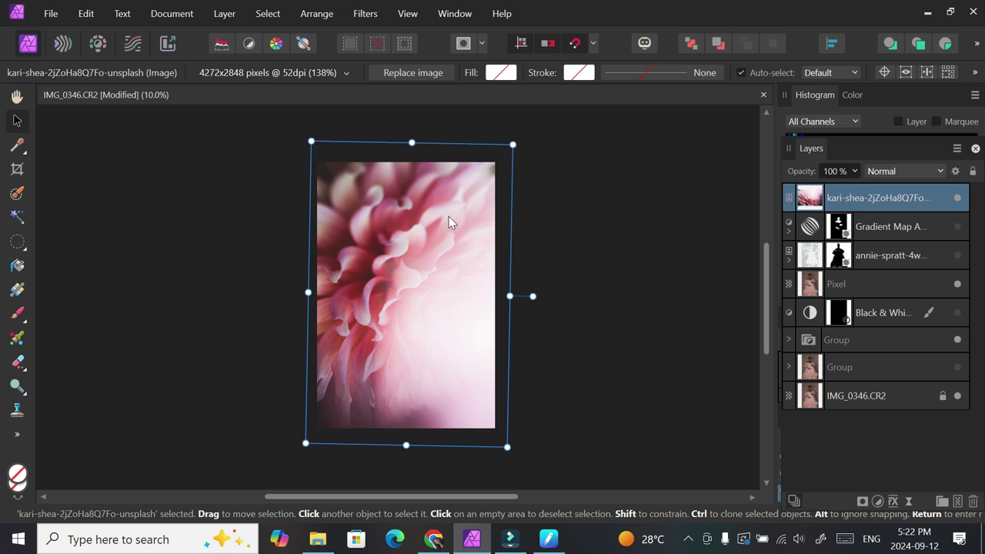
{"action": "left_click", "coordinate": [623, 231]}
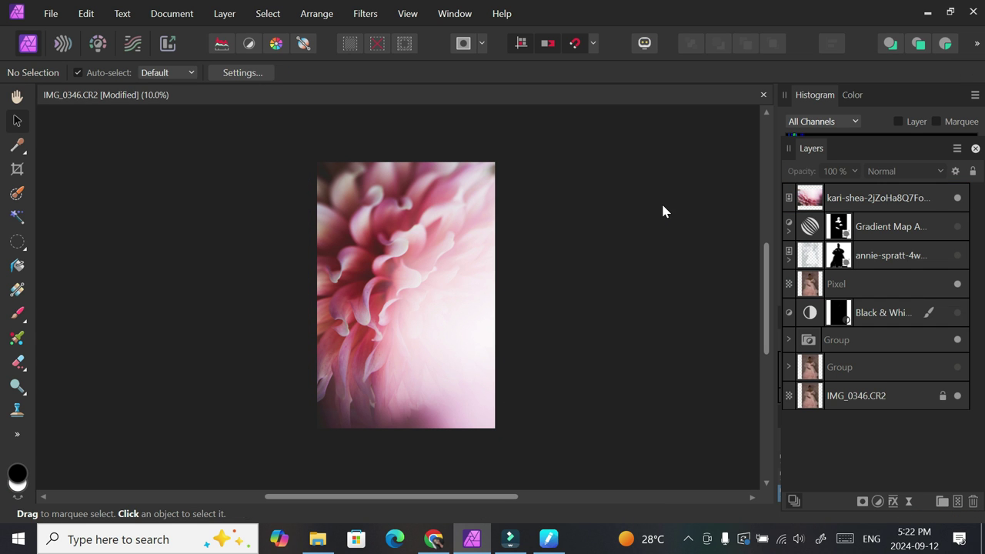
- Blend the pink flower layer in Soft Light at 60% opacity and shift it slightly up and to the left
{"action": "left_click", "coordinate": [861, 198]}
{"action": "left_click", "coordinate": [892, 171]}
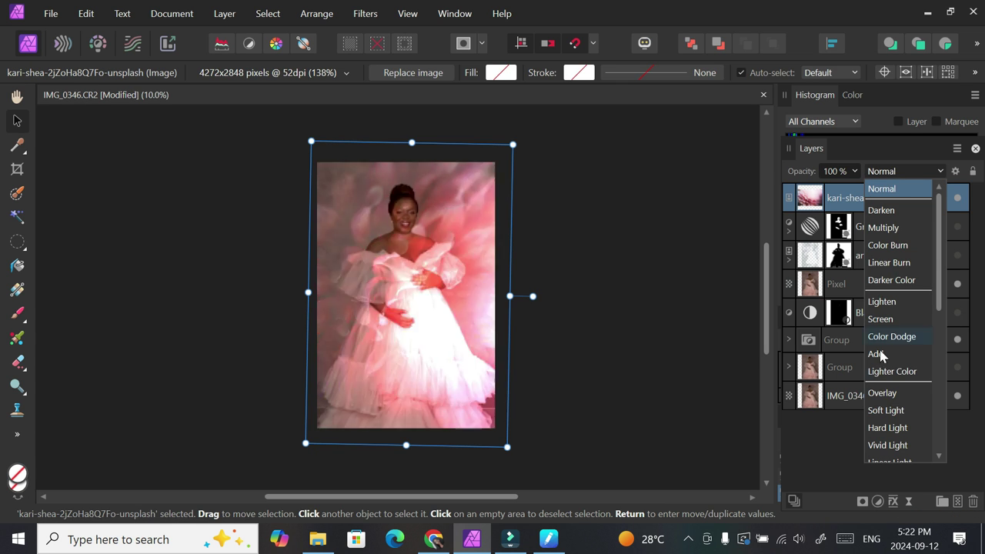
{"action": "left_click", "coordinate": [887, 410]}
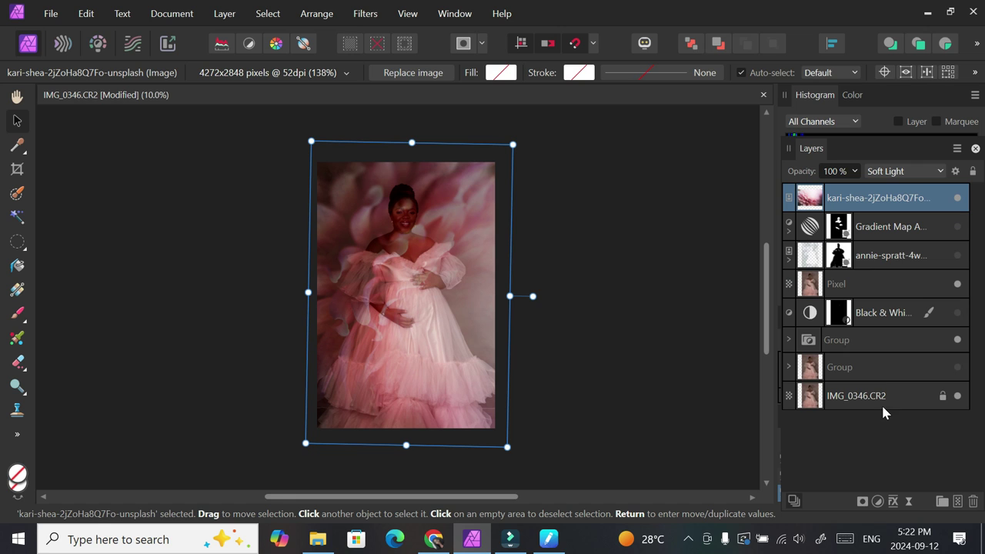
{"action": "left_click", "coordinate": [854, 171]}
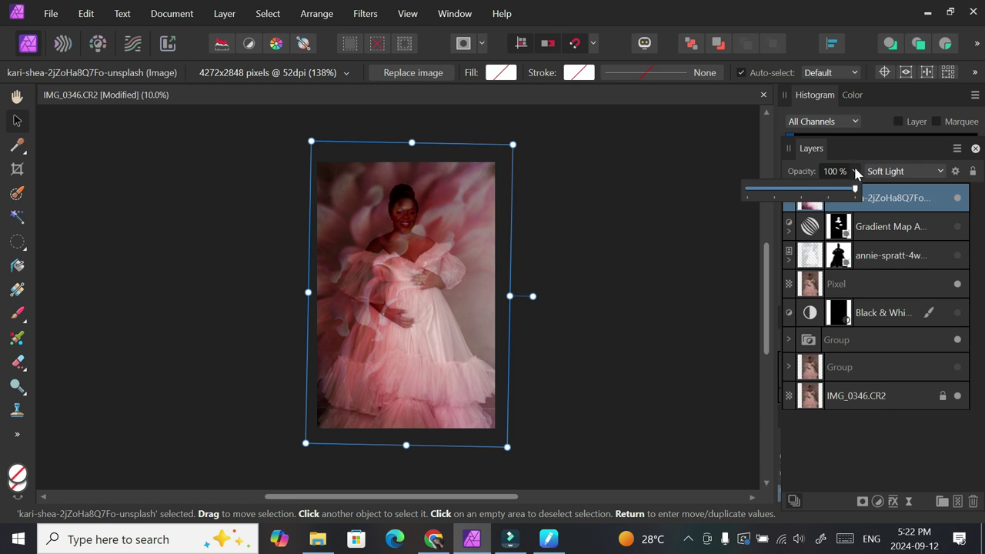
{"action": "left_click_drag", "start_coordinate": [855, 188], "coordinate": [813, 193]}
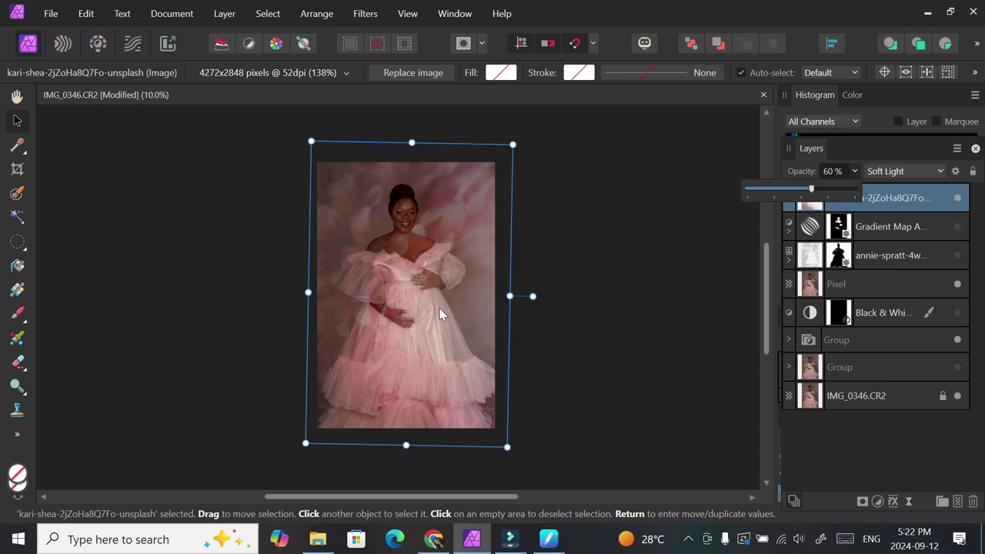
{"action": "left_click_drag", "start_coordinate": [440, 314], "coordinate": [422, 297]}
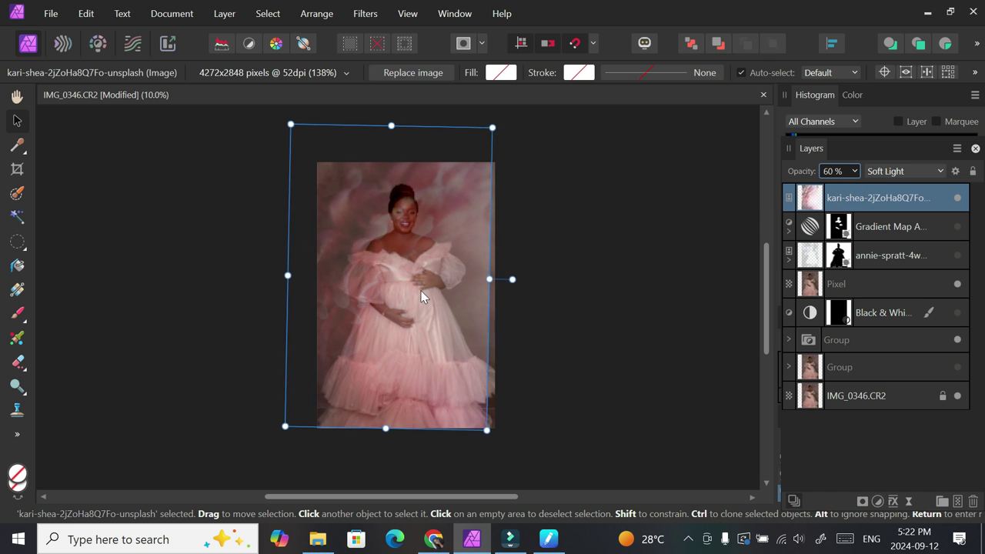
{"action": "left_click", "coordinate": [577, 210]}
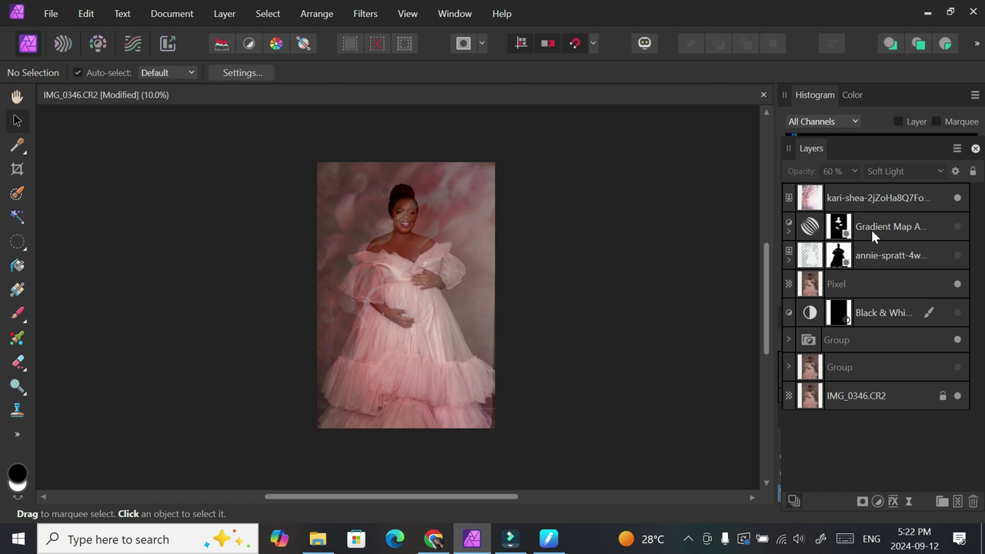
- Add a mask to the pink flower layer and set up a black paint brush 684 px wide
{"action": "left_click", "coordinate": [898, 197]}
{"action": "left_click", "coordinate": [861, 501]}
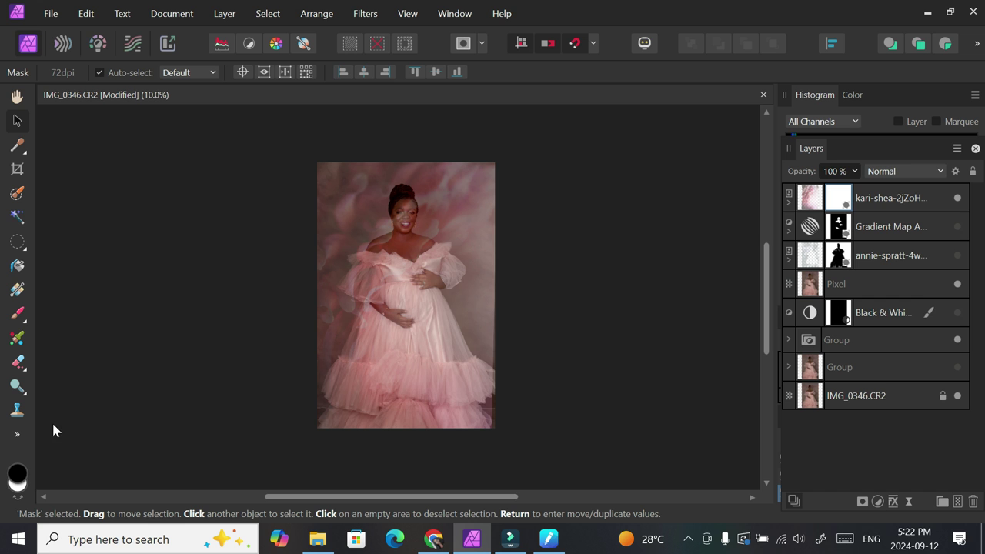
{"action": "left_click", "coordinate": [17, 312]}
{"action": "key", "text": "ctrl+plus"}
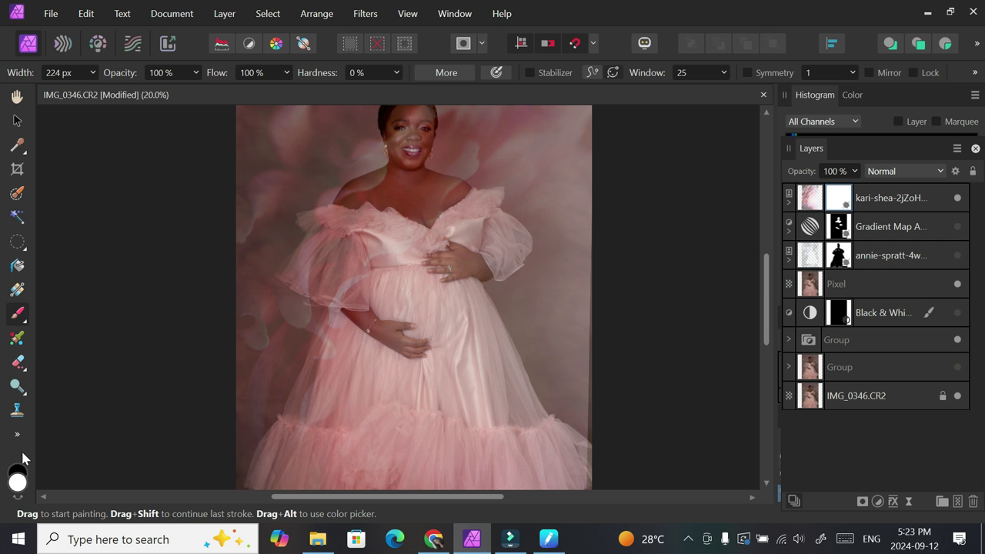
{"action": "key", "text": "x"}
{"action": "key", "text": "bracketright"}
{"action": "key", "text": "bracketright"}
{"action": "key", "text": "bracketright"}
{"action": "key", "text": "bracketright"}
{"action": "key", "text": "bracketright"}
{"action": "key", "text": "bracketright"}
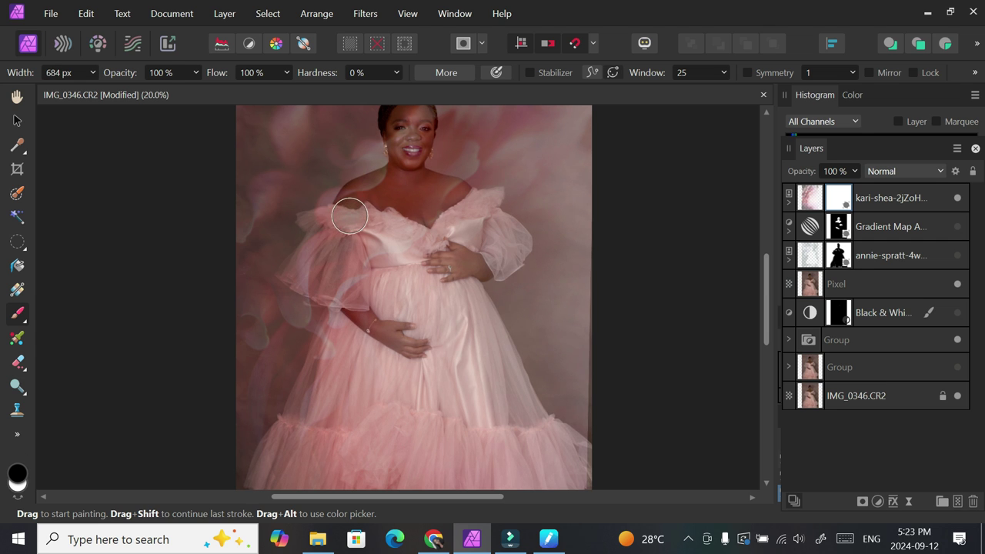
- Paint the flower texture off the subject's face, chest, sleeves and arms on the mask, and compare the layer hidden and shown
{"action": "left_click_drag", "start_coordinate": [410, 135], "coordinate": [411, 152]}
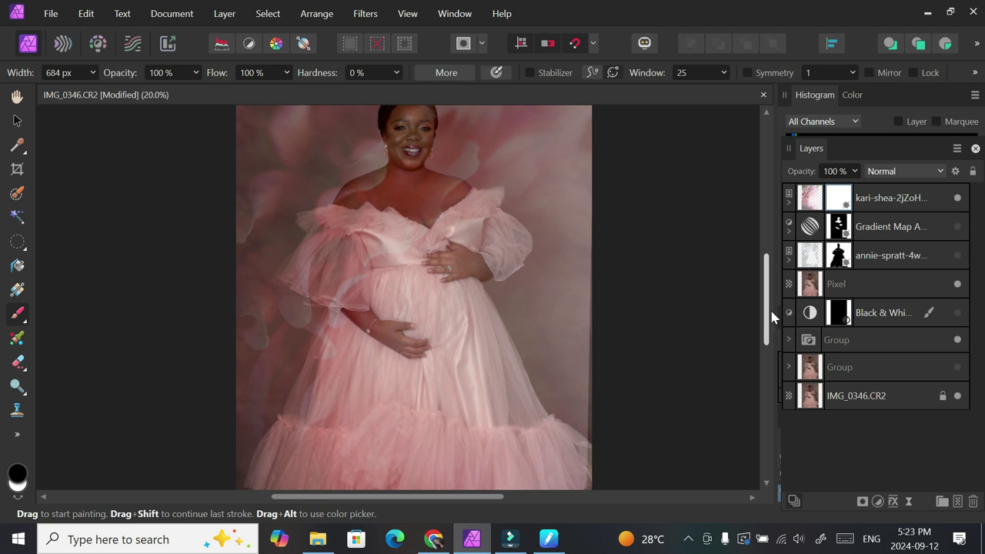
{"action": "left_click_drag", "start_coordinate": [769, 312], "coordinate": [769, 289]}
{"action": "left_click_drag", "start_coordinate": [407, 168], "coordinate": [415, 187]}
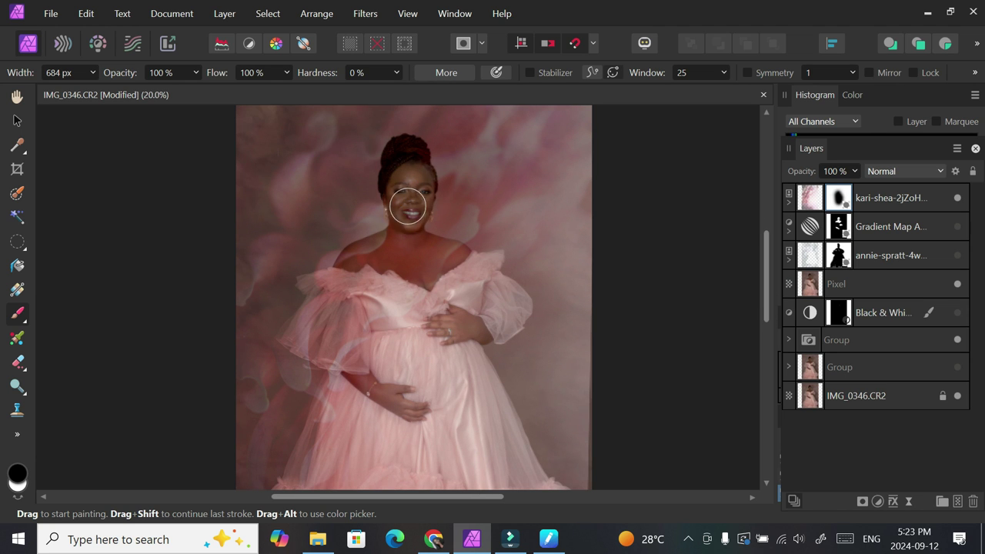
{"action": "mouse_move", "coordinate": [403, 231]}
{"action": "left_mouse_down"}
{"action": "mouse_move", "coordinate": [375, 277]}
{"action": "mouse_move", "coordinate": [354, 269]}
{"action": "mouse_move", "coordinate": [332, 345]}
{"action": "mouse_move", "coordinate": [314, 327]}
{"action": "mouse_move", "coordinate": [331, 277]}
{"action": "mouse_move", "coordinate": [307, 338]}
{"action": "mouse_move", "coordinate": [348, 323]}
{"action": "mouse_move", "coordinate": [380, 287]}
{"action": "mouse_move", "coordinate": [386, 342]}
{"action": "mouse_move", "coordinate": [377, 384]}
{"action": "mouse_move", "coordinate": [428, 304]}
{"action": "mouse_move", "coordinate": [411, 298]}
{"action": "mouse_move", "coordinate": [422, 344]}
{"action": "mouse_move", "coordinate": [435, 311]}
{"action": "mouse_move", "coordinate": [429, 261]}
{"action": "mouse_move", "coordinate": [452, 262]}
{"action": "mouse_move", "coordinate": [478, 288]}
{"action": "mouse_move", "coordinate": [470, 270]}
{"action": "mouse_move", "coordinate": [479, 273]}
{"action": "mouse_move", "coordinate": [487, 281]}
{"action": "mouse_move", "coordinate": [460, 280]}
{"action": "mouse_move", "coordinate": [460, 264]}
{"action": "mouse_move", "coordinate": [438, 289]}
{"action": "mouse_move", "coordinate": [432, 267]}
{"action": "mouse_move", "coordinate": [446, 332]}
{"action": "mouse_move", "coordinate": [451, 306]}
{"action": "mouse_move", "coordinate": [469, 321]}
{"action": "mouse_move", "coordinate": [452, 315]}
{"action": "mouse_move", "coordinate": [462, 328]}
{"action": "mouse_move", "coordinate": [457, 378]}
{"action": "mouse_move", "coordinate": [444, 354]}
{"action": "mouse_move", "coordinate": [376, 399]}
{"action": "left_mouse_up"}
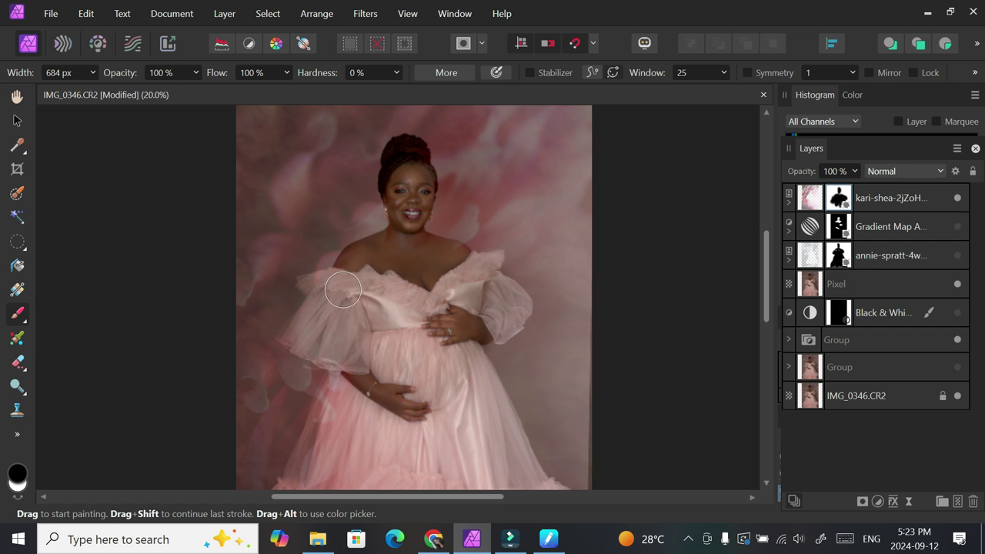
{"action": "left_click", "coordinate": [957, 197]}
{"action": "left_click", "coordinate": [957, 198]}
{"action": "left_click", "coordinate": [959, 201]}
{"action": "left_click", "coordinate": [958, 201]}
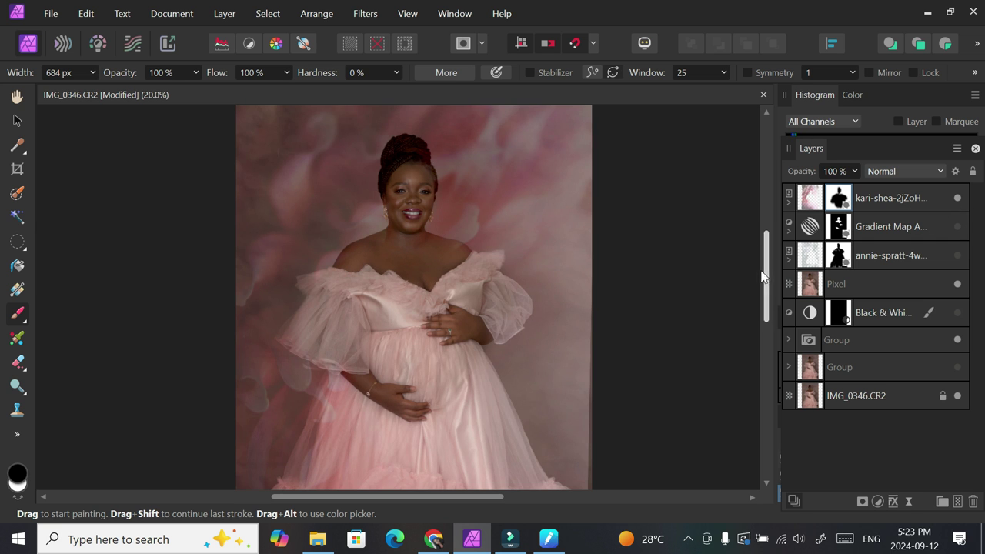
- Paint the flower texture off the full skirt of the dress down to the hem on the mask
{"action": "scroll", "coordinate": [590, 288], "scroll_direction": "down", "scroll_amount": 1}
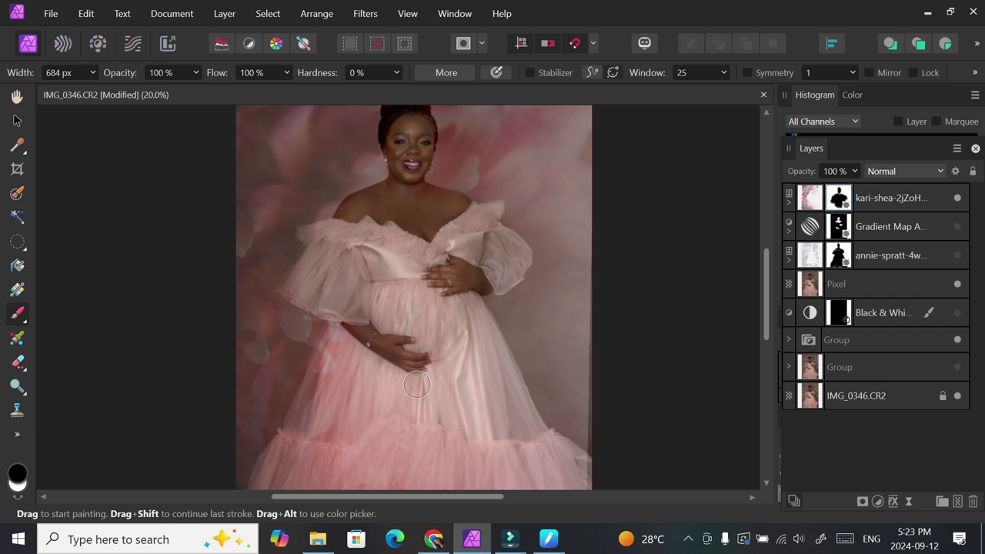
{"action": "scroll", "coordinate": [416, 385], "scroll_direction": "down", "scroll_amount": 1}
{"action": "scroll", "coordinate": [416, 384], "scroll_direction": "down", "scroll_amount": 1}
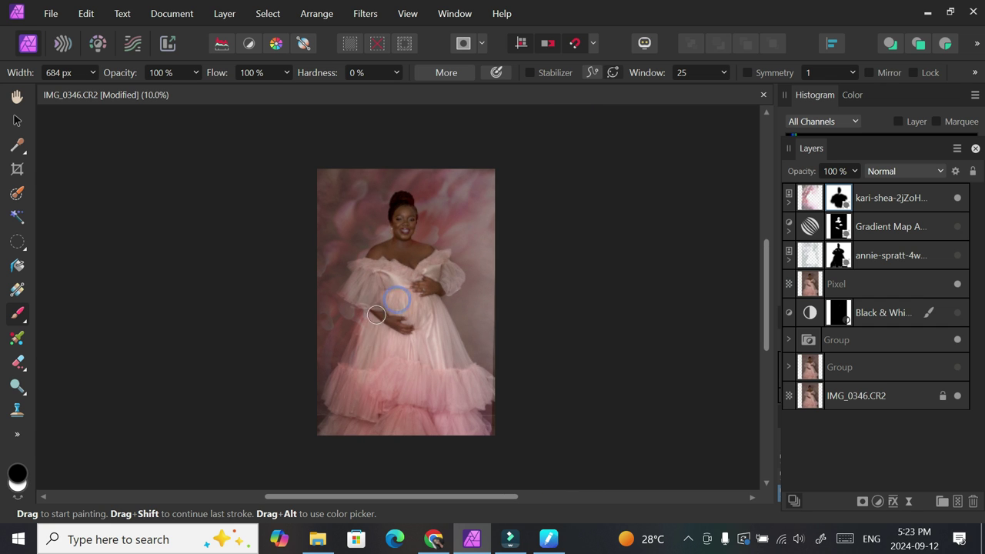
{"action": "mouse_move", "coordinate": [337, 416]}
{"action": "left_mouse_down"}
{"action": "mouse_move", "coordinate": [366, 415]}
{"action": "mouse_move", "coordinate": [397, 335]}
{"action": "mouse_move", "coordinate": [419, 439]}
{"action": "mouse_move", "coordinate": [420, 371]}
{"action": "mouse_move", "coordinate": [442, 346]}
{"action": "mouse_move", "coordinate": [485, 414]}
{"action": "mouse_move", "coordinate": [483, 454]}
{"action": "left_mouse_up"}
{"action": "mouse_move", "coordinate": [399, 377]}
{"action": "left_mouse_down"}
{"action": "mouse_move", "coordinate": [357, 402]}
{"action": "mouse_move", "coordinate": [374, 354]}
{"action": "mouse_move", "coordinate": [338, 420]}
{"action": "mouse_move", "coordinate": [353, 369]}
{"action": "mouse_move", "coordinate": [328, 407]}
{"action": "mouse_move", "coordinate": [399, 305]}
{"action": "mouse_move", "coordinate": [374, 350]}
{"action": "left_mouse_up"}
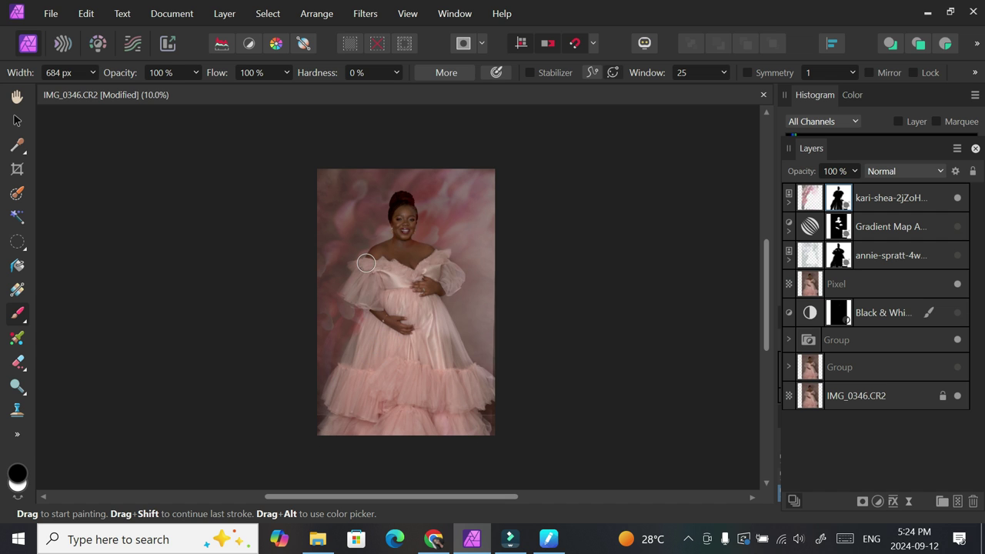
- Touch up the pink flower layer's mask around the face, neck, chest and sleeves
{"action": "mouse_move", "coordinate": [430, 283]}
{"action": "left_mouse_down"}
{"action": "mouse_move", "coordinate": [454, 286]}
{"action": "mouse_move", "coordinate": [440, 270]}
{"action": "left_mouse_up"}
{"action": "mouse_move", "coordinate": [399, 227]}
{"action": "left_mouse_down"}
{"action": "mouse_move", "coordinate": [401, 208]}
{"action": "mouse_move", "coordinate": [406, 228]}
{"action": "left_mouse_up"}
{"action": "left_click", "coordinate": [406, 253]}
{"action": "key", "text": "ctrl+plus"}
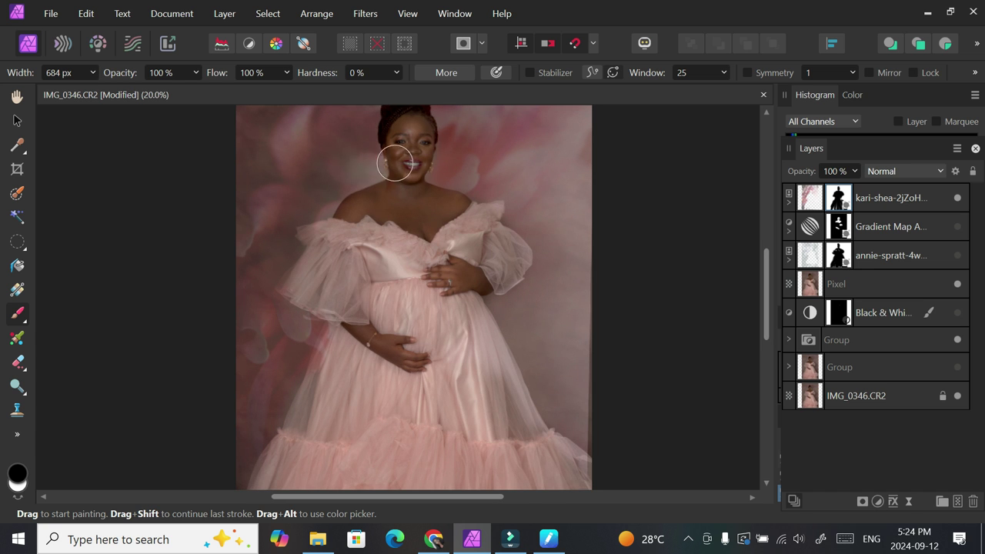
{"action": "mouse_move", "coordinate": [405, 190]}
{"action": "left_mouse_down"}
{"action": "mouse_move", "coordinate": [395, 210]}
{"action": "mouse_move", "coordinate": [406, 237]}
{"action": "left_mouse_up"}
{"action": "left_click_drag", "start_coordinate": [314, 281], "coordinate": [297, 290]}
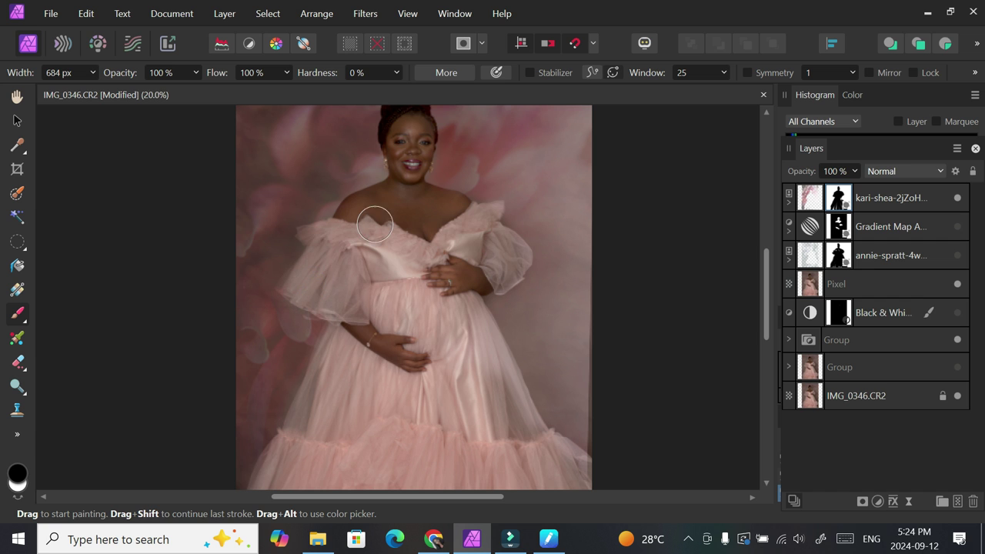
{"action": "left_click_drag", "start_coordinate": [331, 250], "coordinate": [321, 238]}
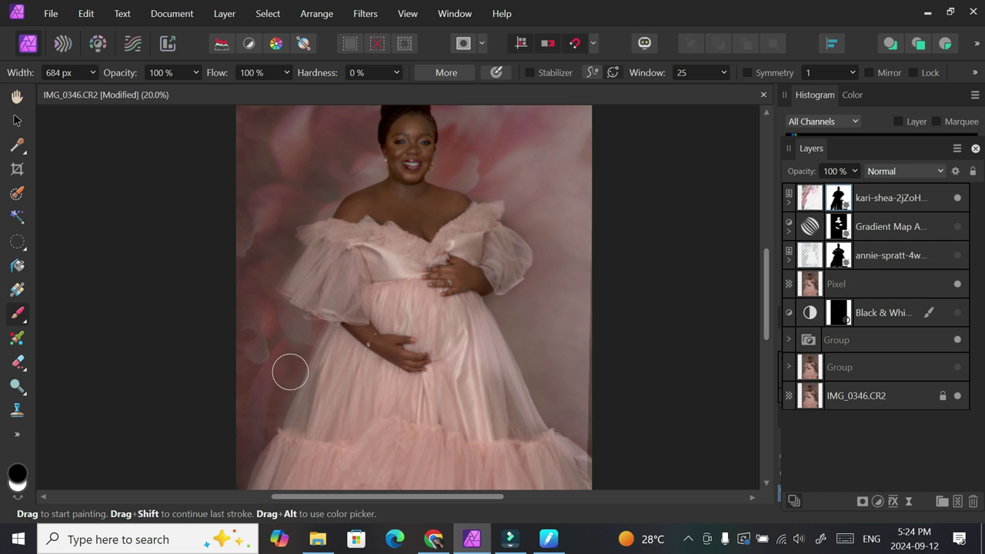
{"action": "key", "text": "ctrl+minus"}
{"action": "key", "text": "ctrl+minus"}
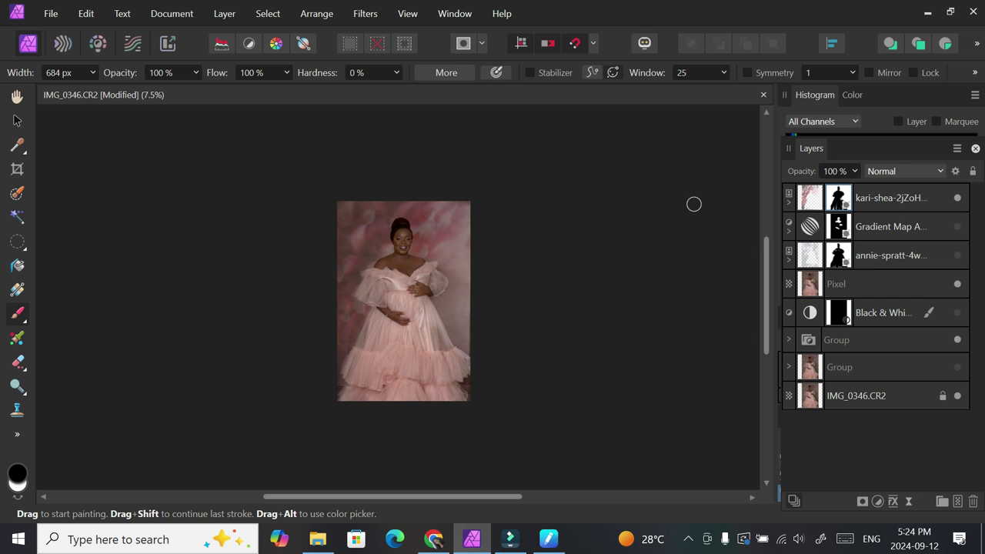
- Lower the masked pink flower layer's opacity to 41%
{"action": "left_click", "coordinate": [879, 206]}
{"action": "left_click", "coordinate": [854, 172]}
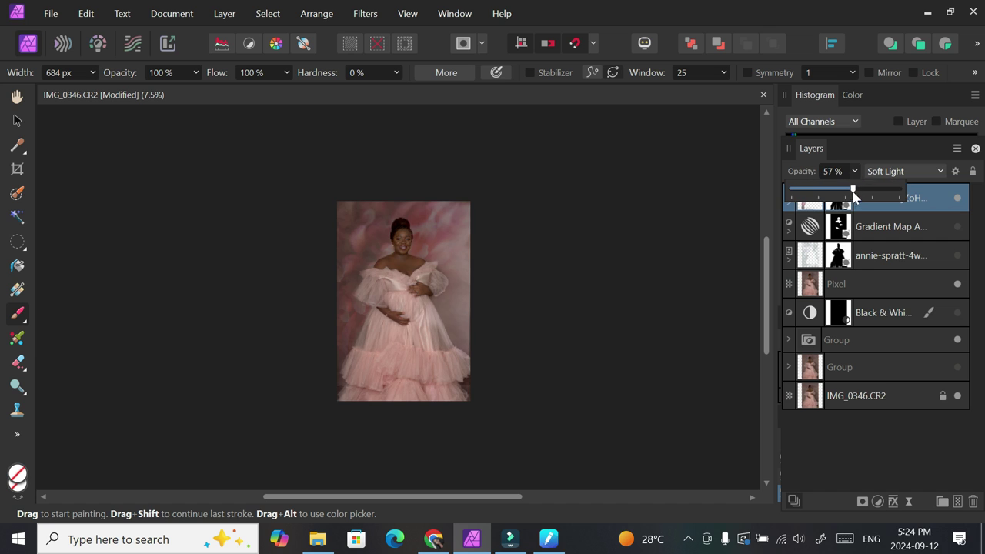
{"action": "left_click_drag", "start_coordinate": [852, 196], "coordinate": [837, 199]}
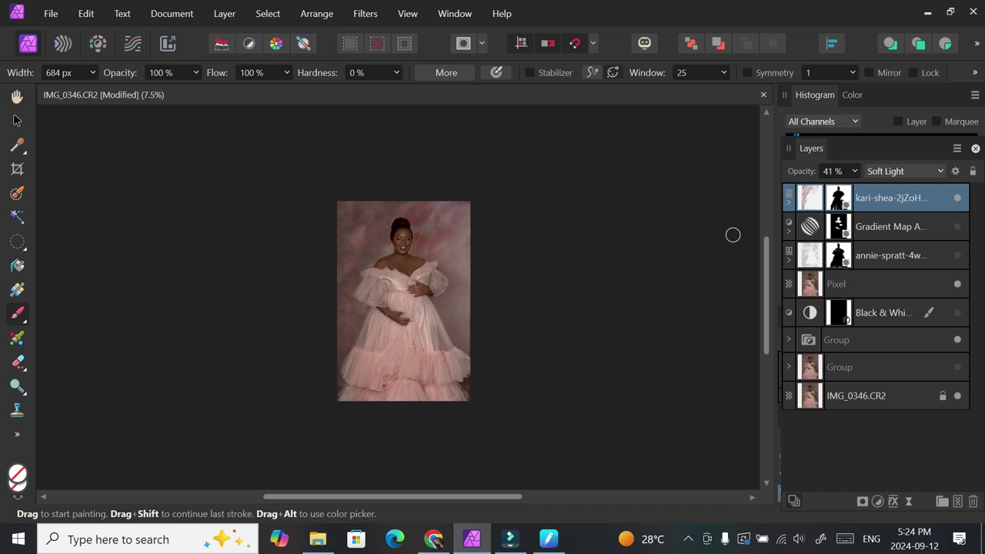
- Compare the portrait with the pink flower layer hidden, and show it again together with the masked daisy layer
{"action": "key", "text": "ctrl+plus"}
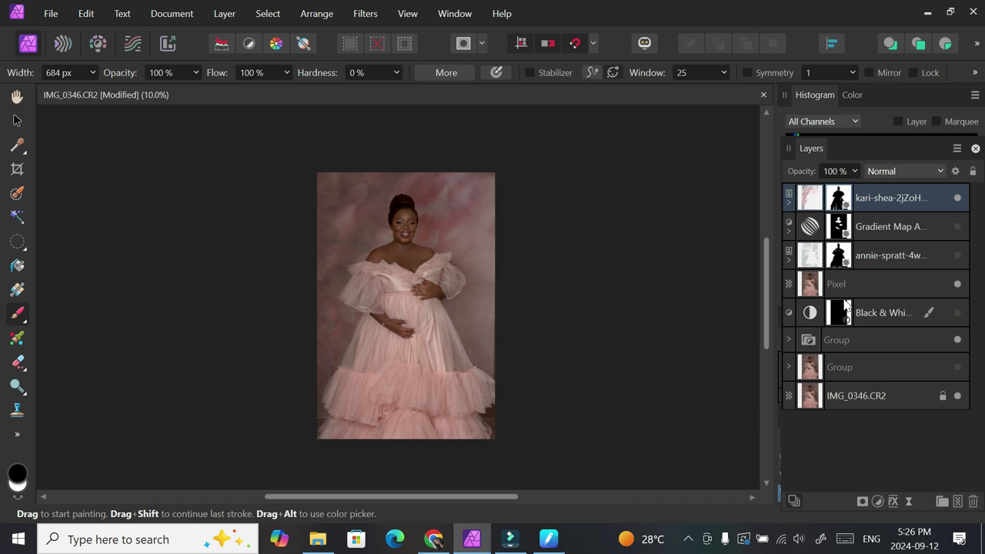
{"action": "left_click", "coordinate": [957, 198]}
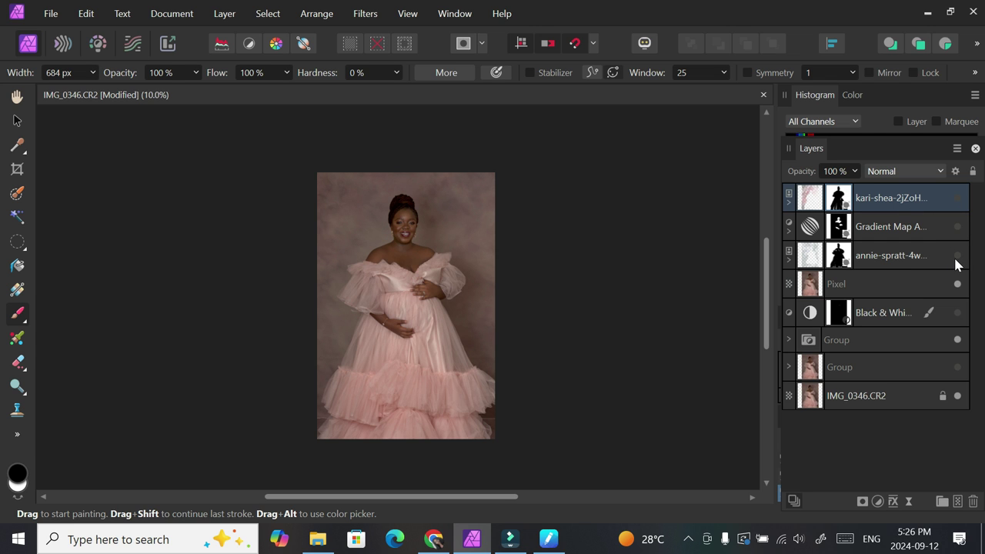
{"action": "left_click", "coordinate": [958, 200]}
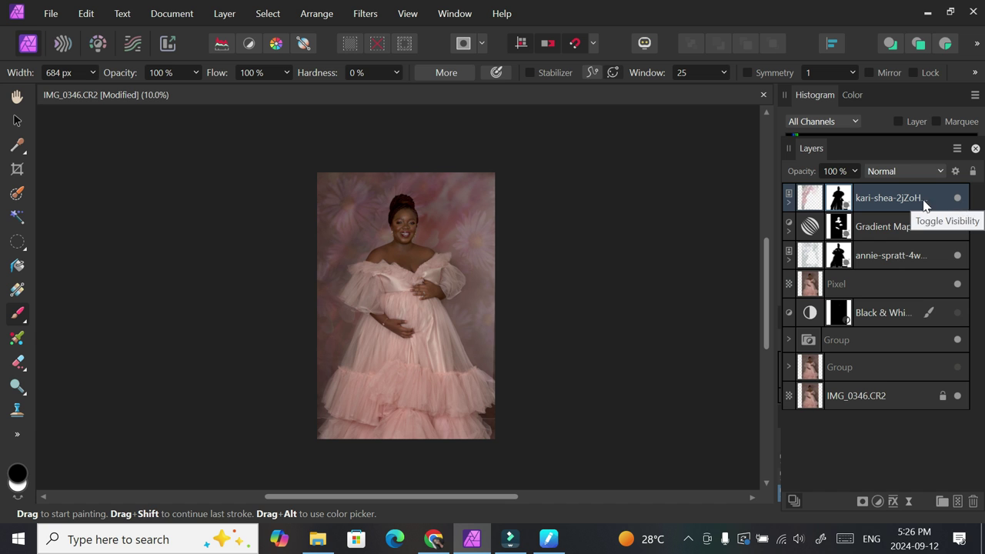